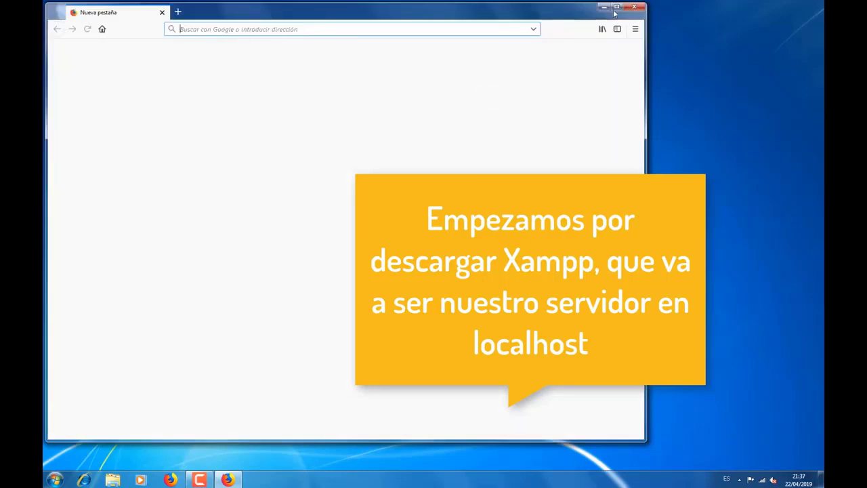
Step: Maximize Firefox, search Google for 'xampp' and open the Apache Friends download page
left_click(616, 6)
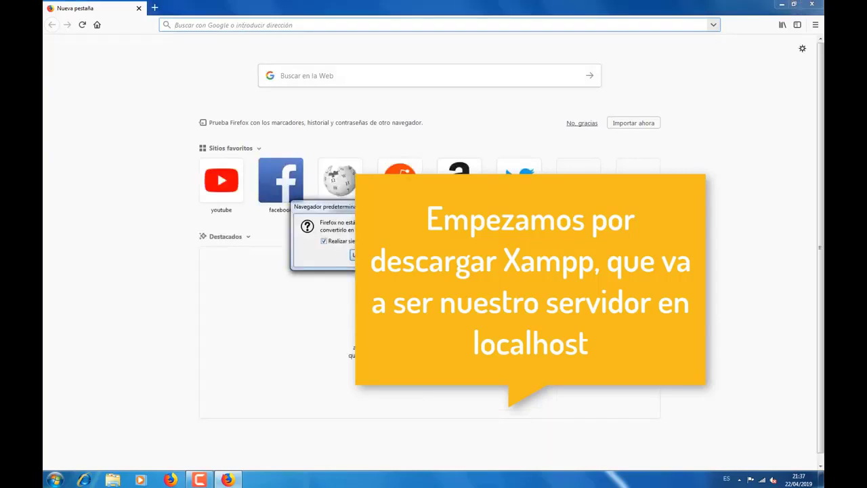
key("Escape")
left_click(221, 27)
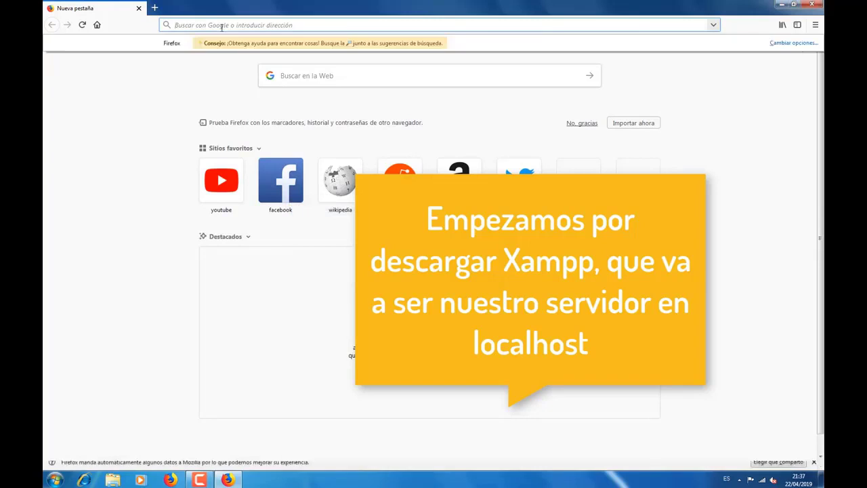
type("xampp")
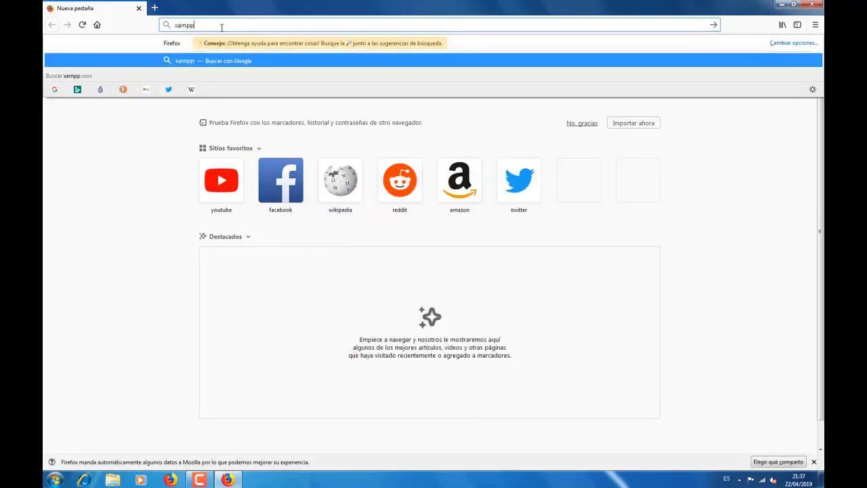
key("Return")
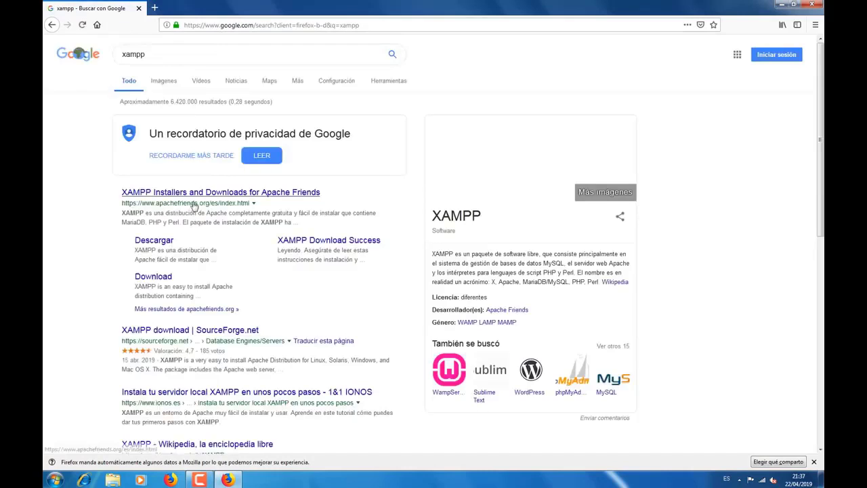
left_click(166, 245)
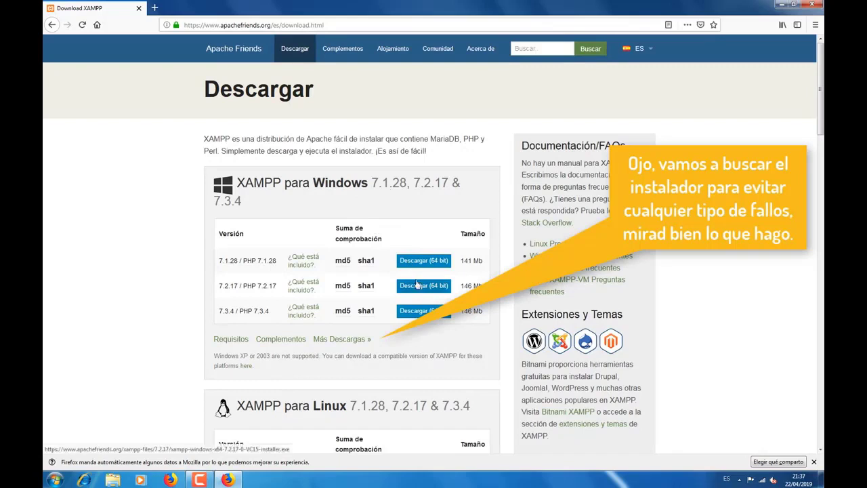
Step: Go to the full XAMPP downloads list on SourceForge and accept its privacy notice
left_click(339, 340)
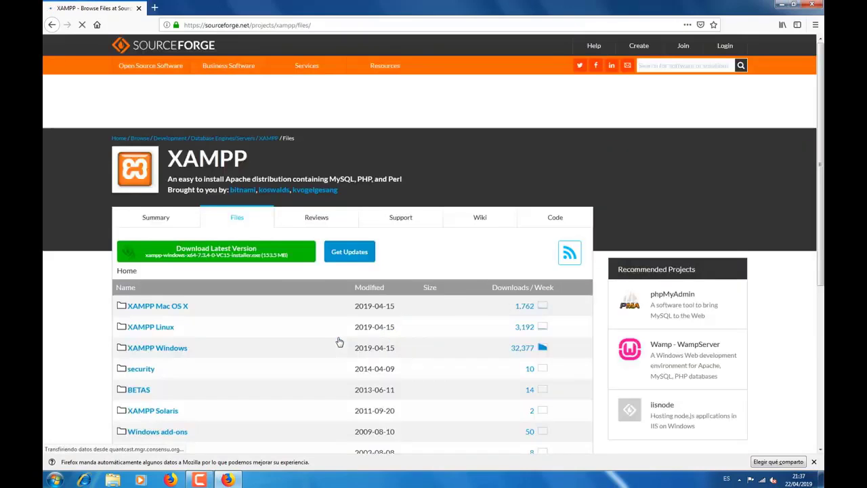
scroll(256, 317, "down", 5)
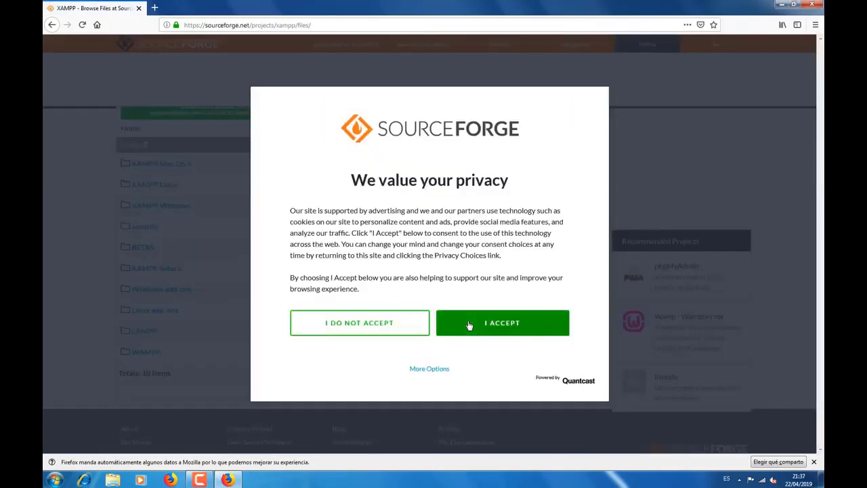
left_click(468, 326)
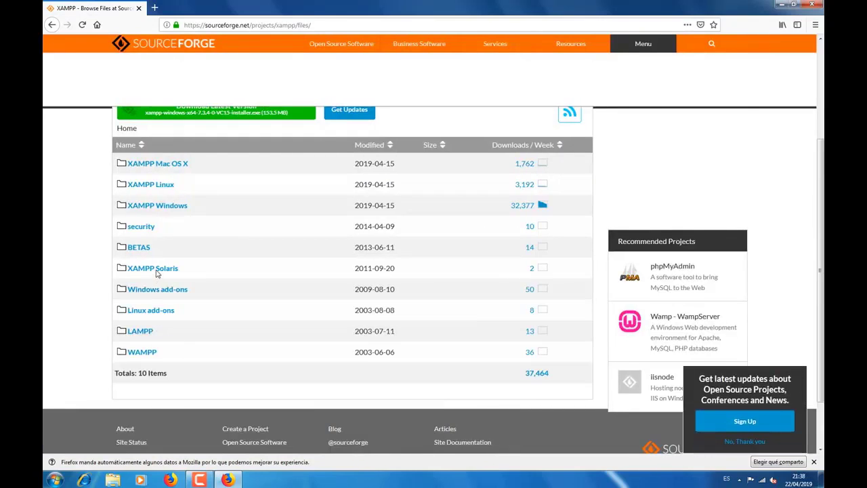
Step: Open the XAMPP Windows folder and then its 7.3.4 version folder
left_click(160, 207)
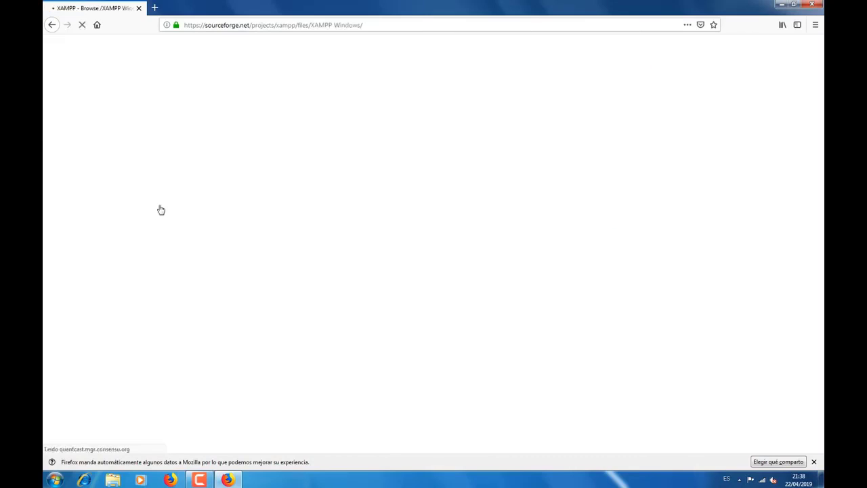
scroll(269, 272, "down", 1)
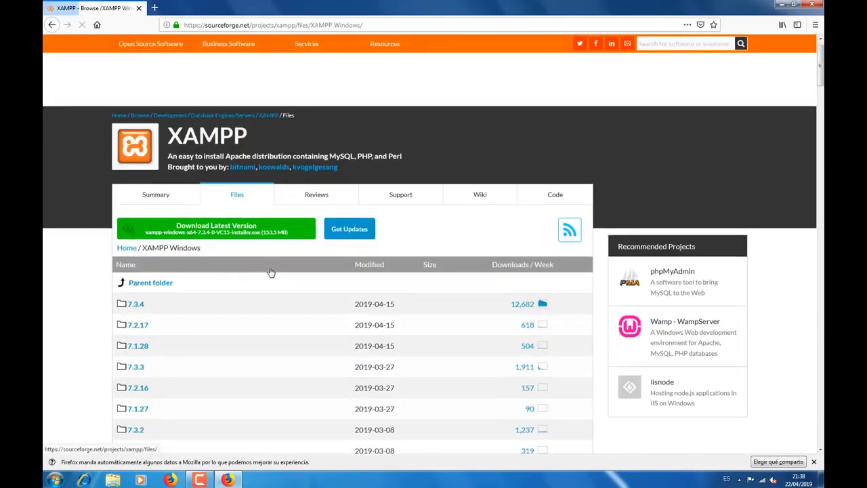
scroll(269, 272, "down", 4)
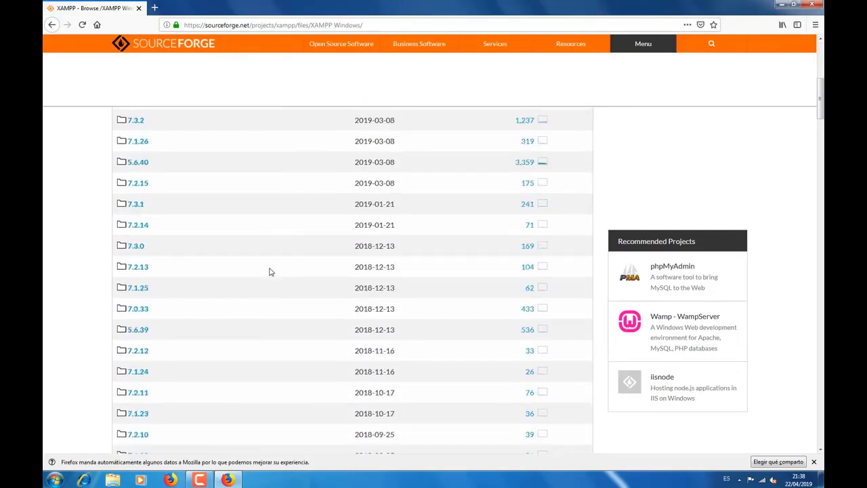
scroll(266, 265, "up", 3)
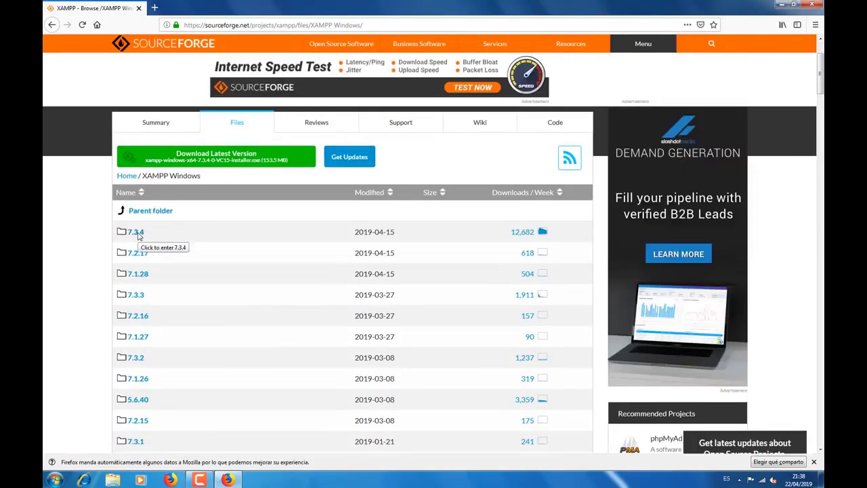
left_click(137, 232)
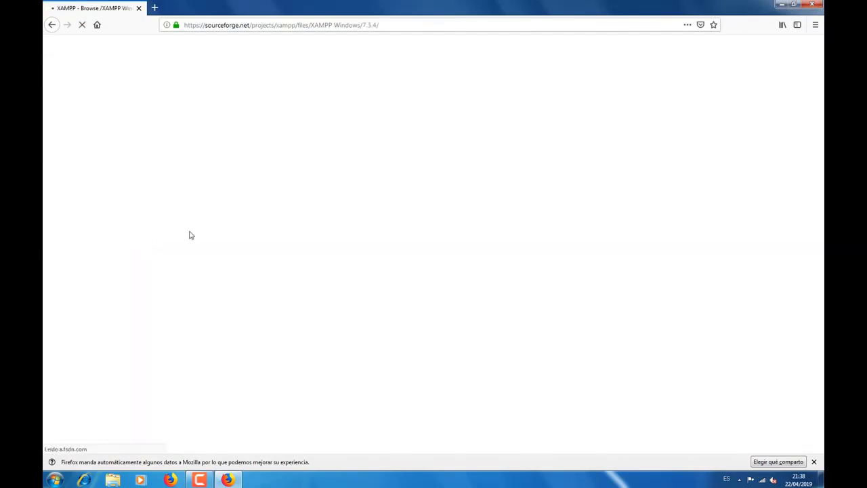
Step: Highlight the xampp-windows-x64-7.3.4-0-VC15-installer.exe link and start its download
scroll(238, 248, "down", 3)
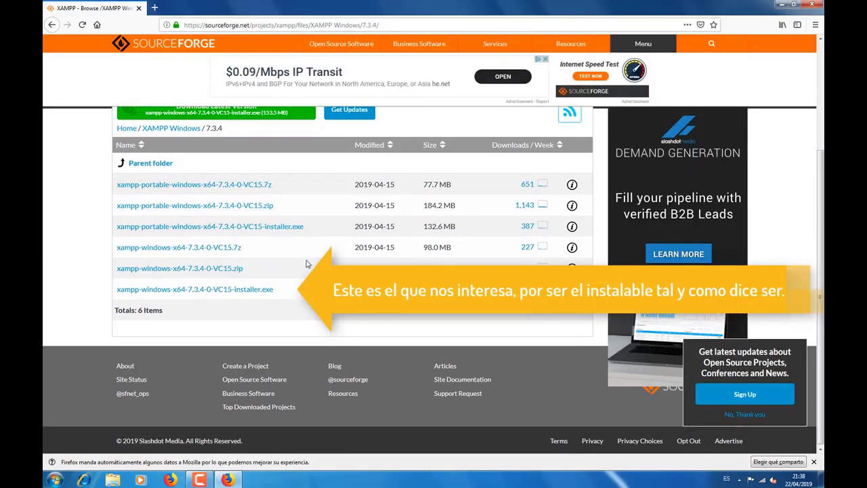
left_click_drag(301, 294, 111, 294)
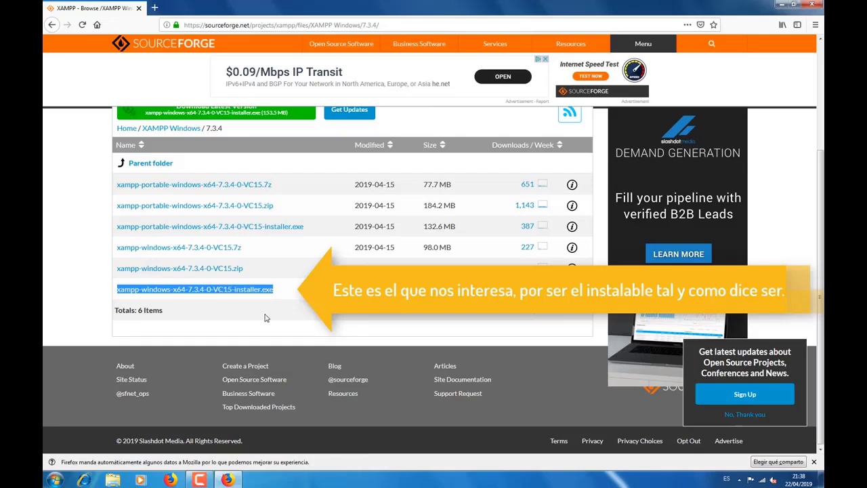
left_click(235, 294)
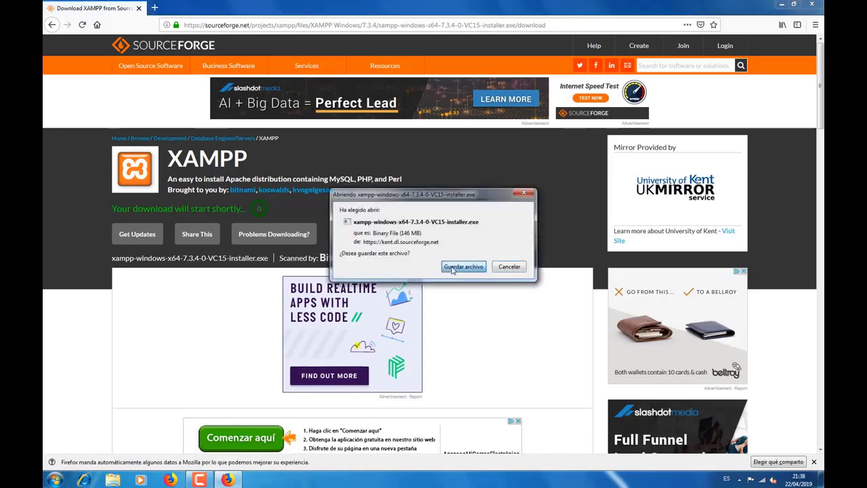
Step: Save the XAMPP installer, run it from the downloads list, and close Firefox
left_click(454, 266)
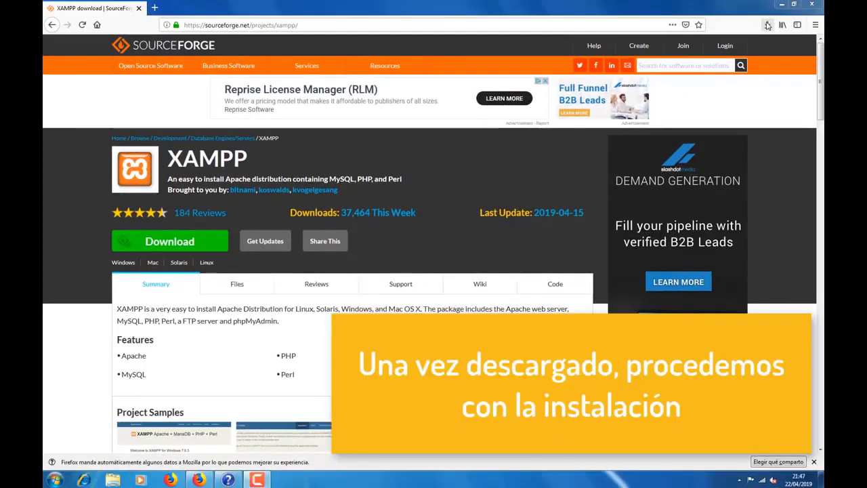
left_click(767, 25)
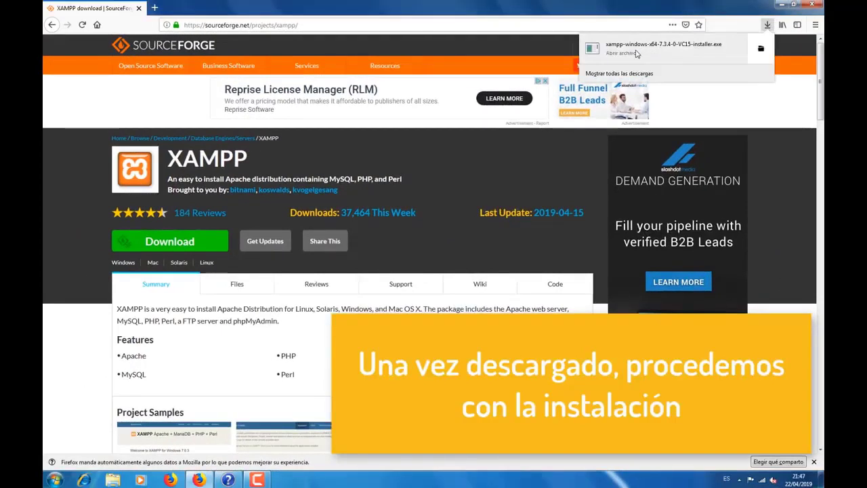
left_click(637, 54)
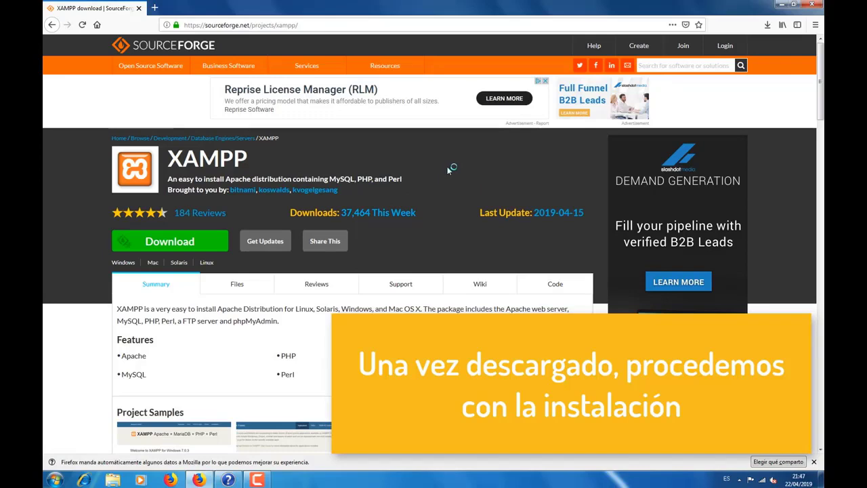
left_click(813, 4)
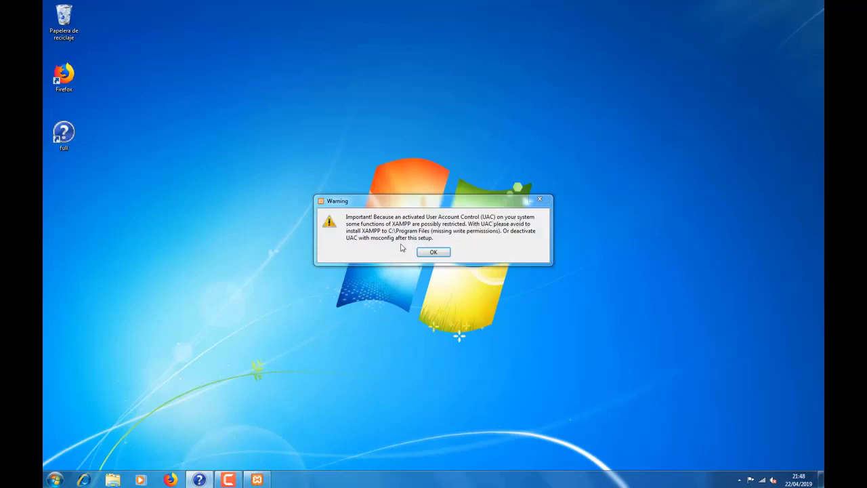
Step: Acknowledge the UAC warning and keep the default XAMPP component selection
left_click(433, 251)
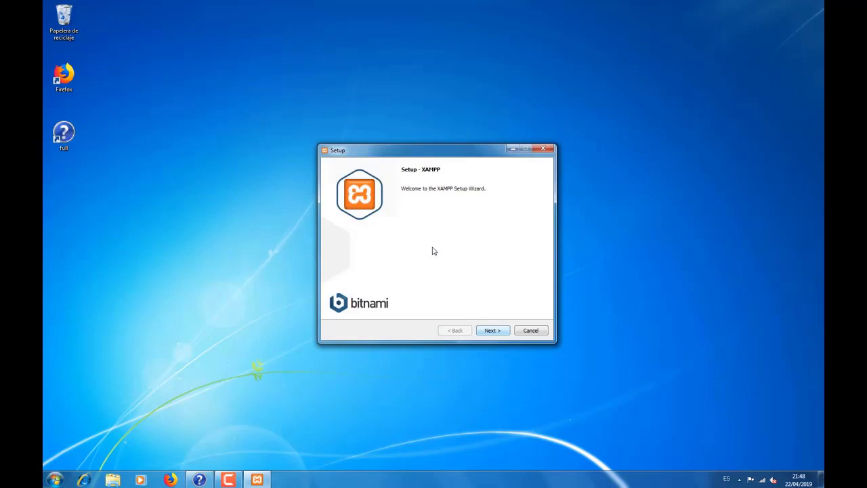
key("Return")
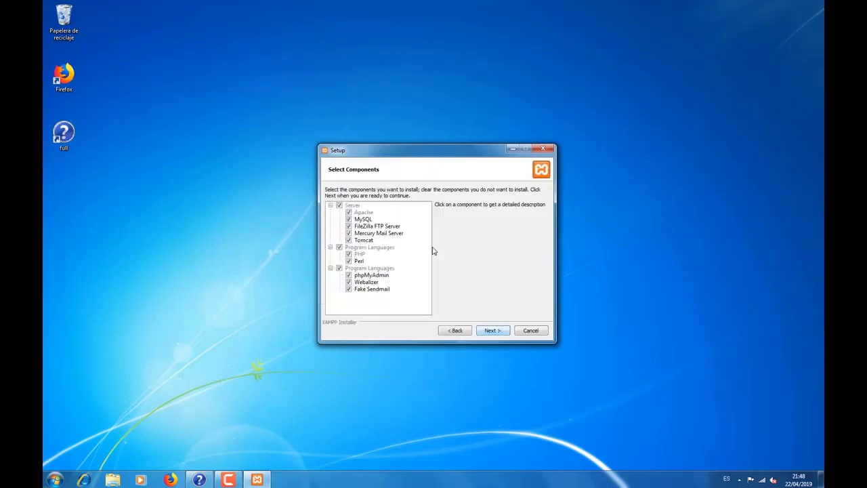
key("Return")
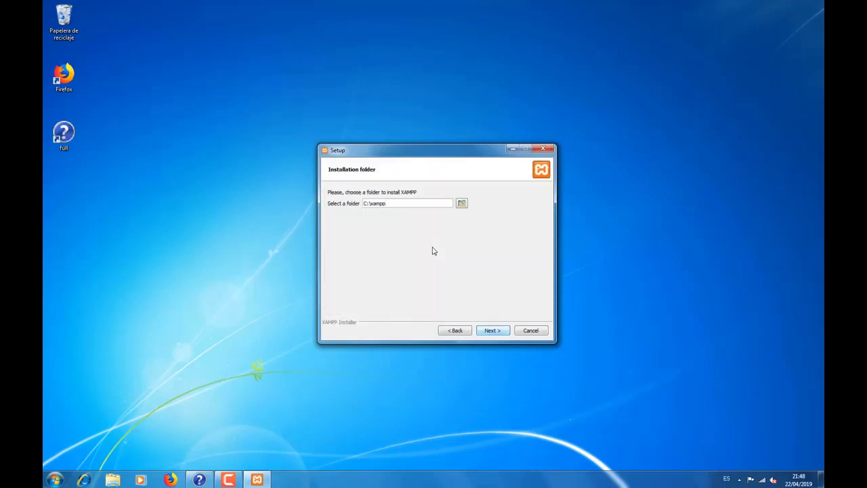
Step: Change the installation folder to C:\xampp2 and continue past the Bitnami page
key("Return")
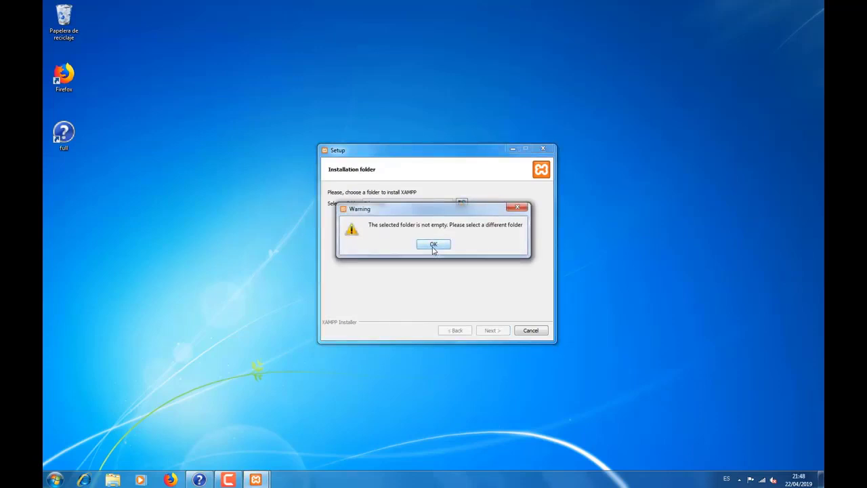
left_click(434, 248)
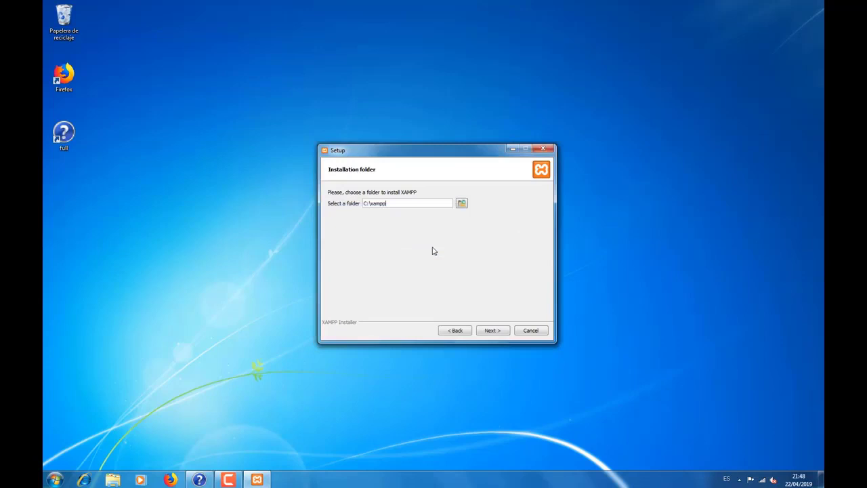
type("2")
key("Return")
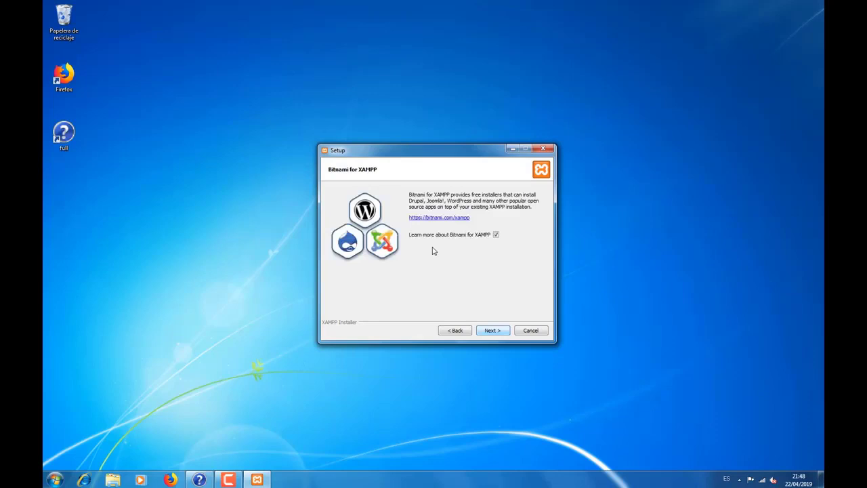
key("Return")
key("Return")
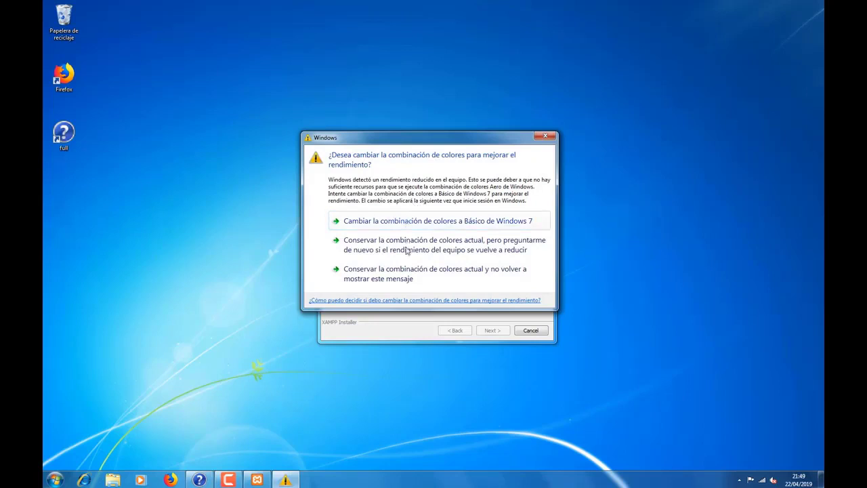
Step: Close the Windows colour-scheme prompt to return to the XAMPP installer
left_click(545, 138)
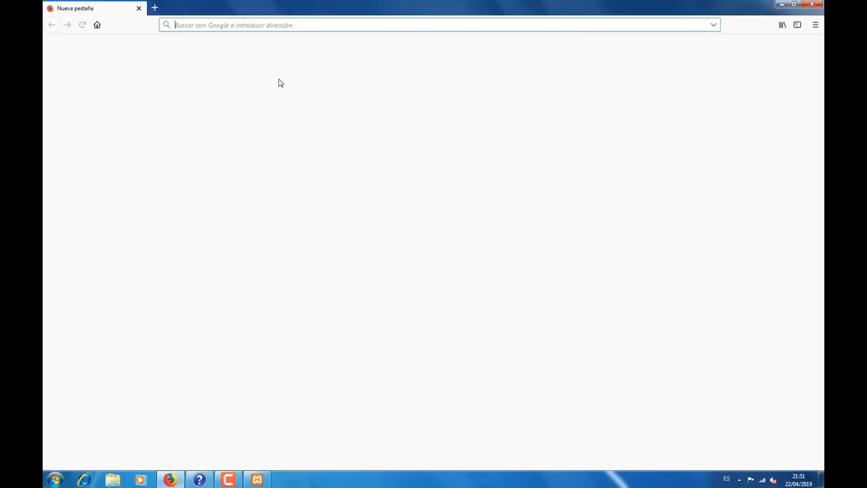
Step: Dismiss the default-browser prompt, search Google for 'wordpress' and open the Spanish download page
left_click(278, 24)
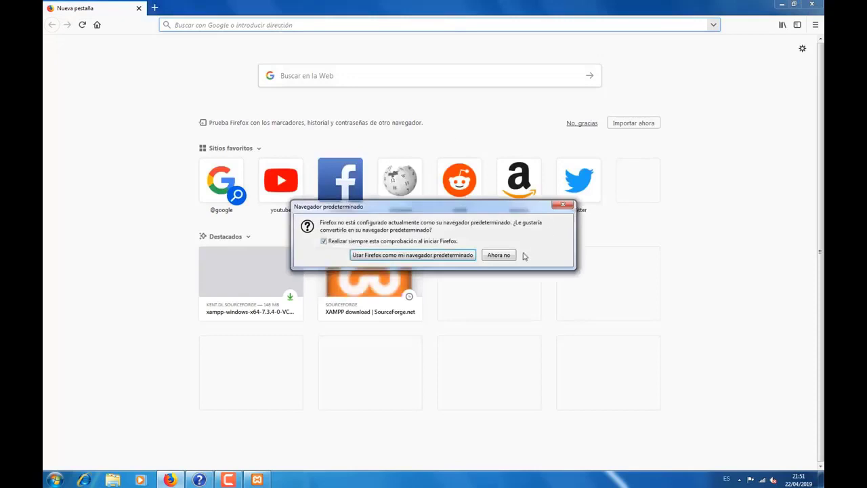
left_click(499, 256)
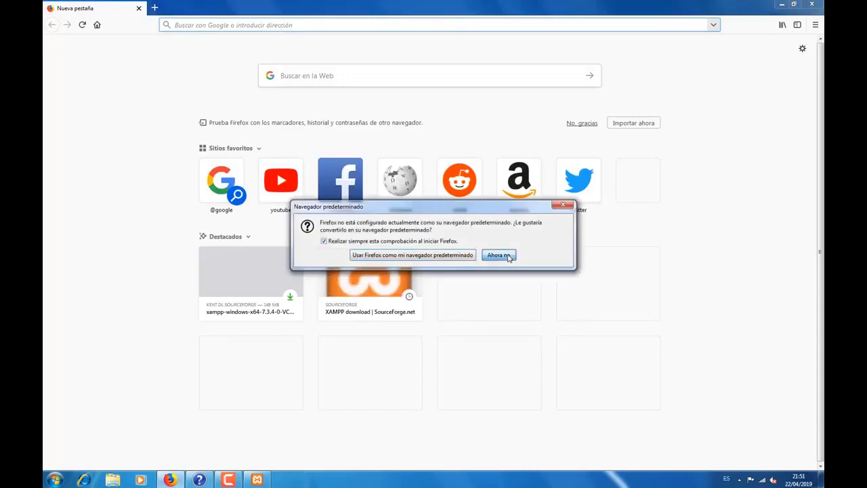
left_click(255, 24)
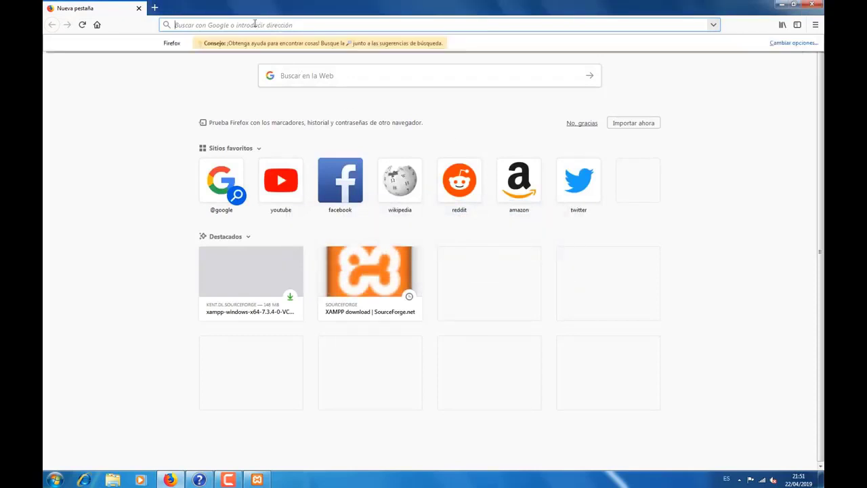
type("wordpress")
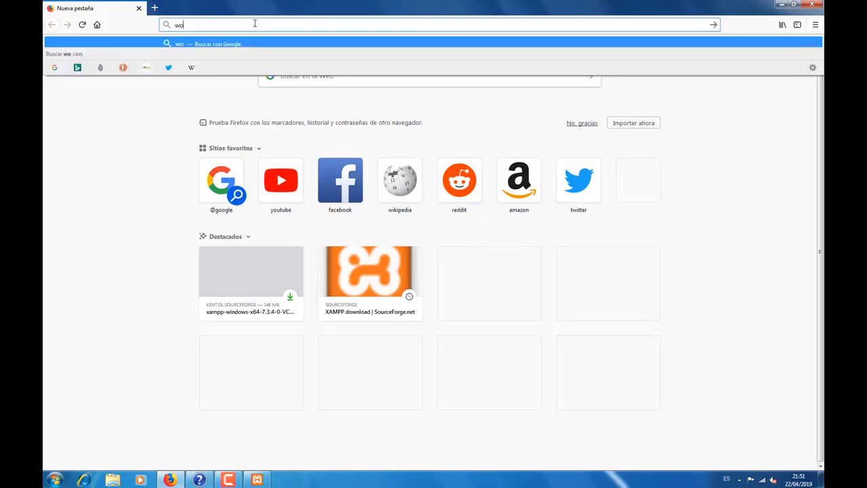
key("Return")
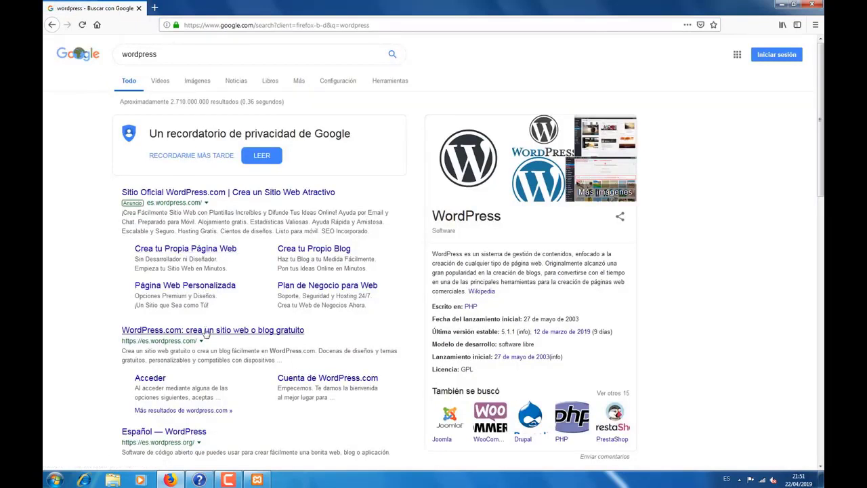
scroll(210, 325, "down", 5)
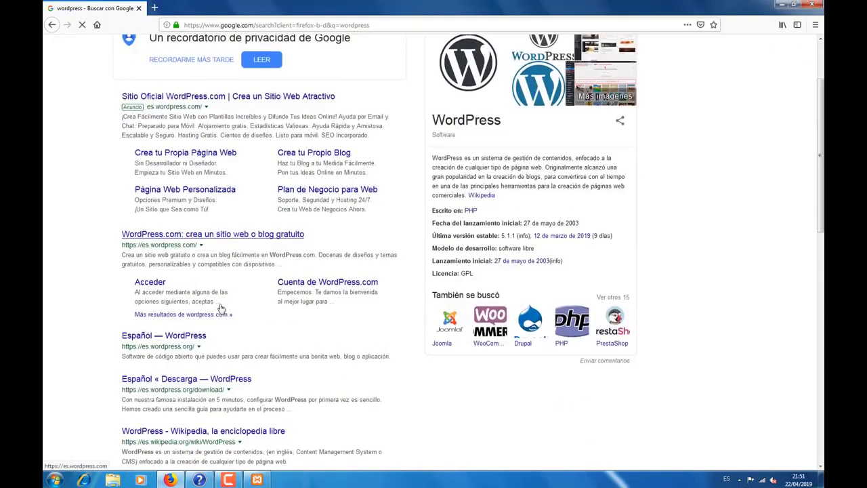
scroll(203, 257, "up", 2)
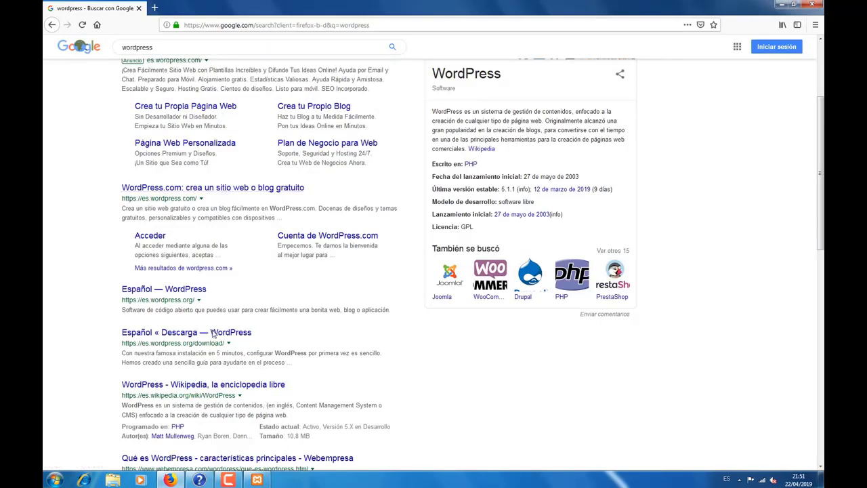
left_click(203, 334)
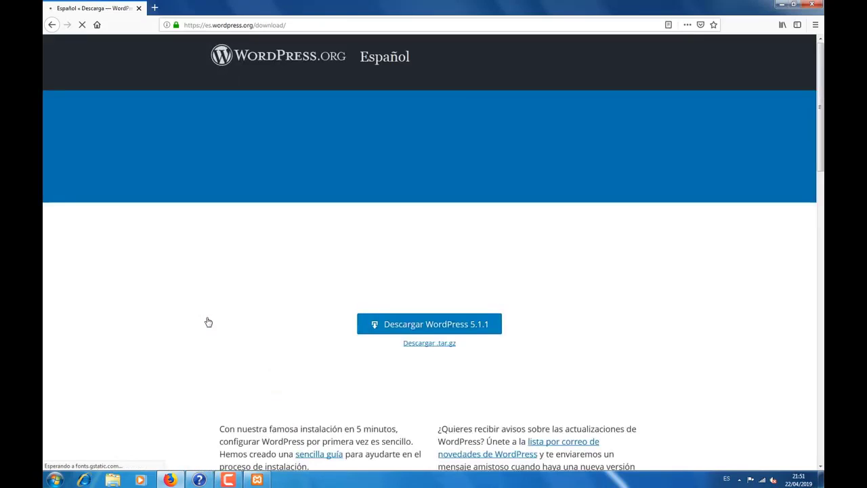
Step: Download WordPress 5.1.1 from the Consigue WordPress page
left_click(432, 329)
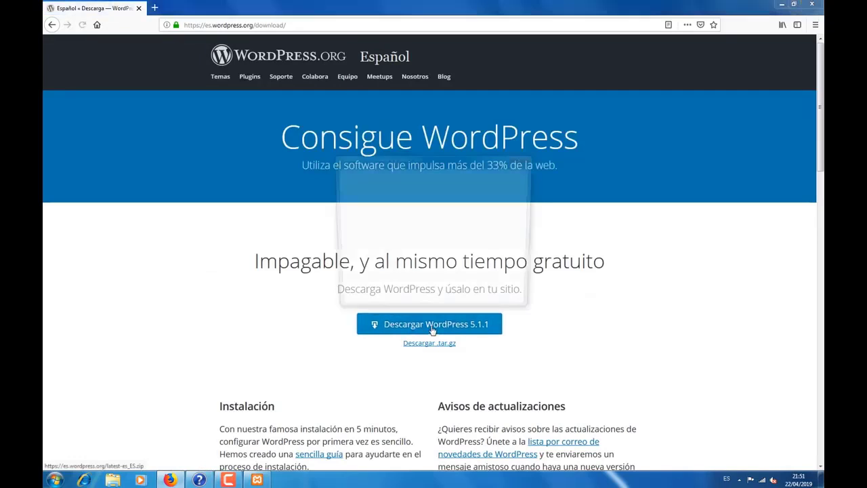
Step: Set wordpress-5.1.1-es_ES.zip to open with WinRAR archiver and accept the download
left_click(364, 251)
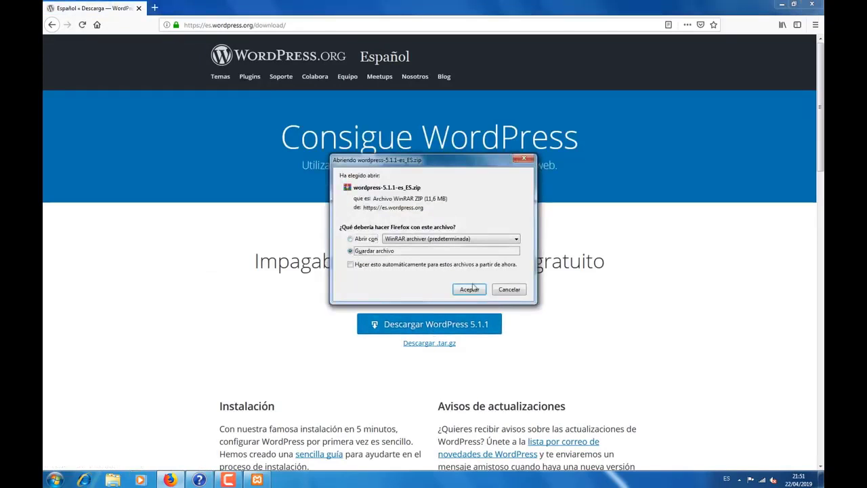
left_click(360, 239)
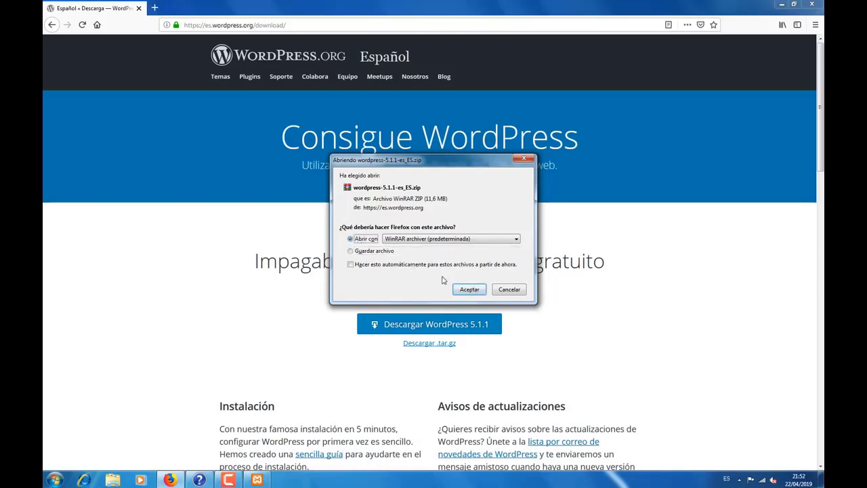
left_click(477, 290)
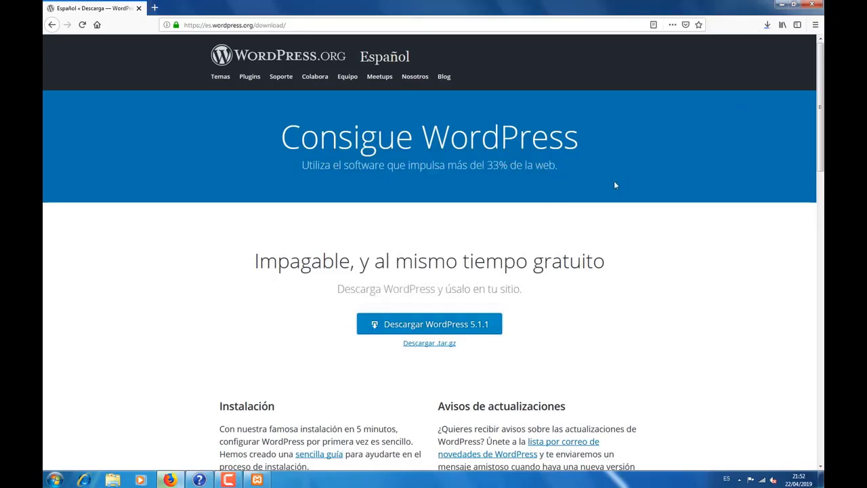
left_click(767, 26)
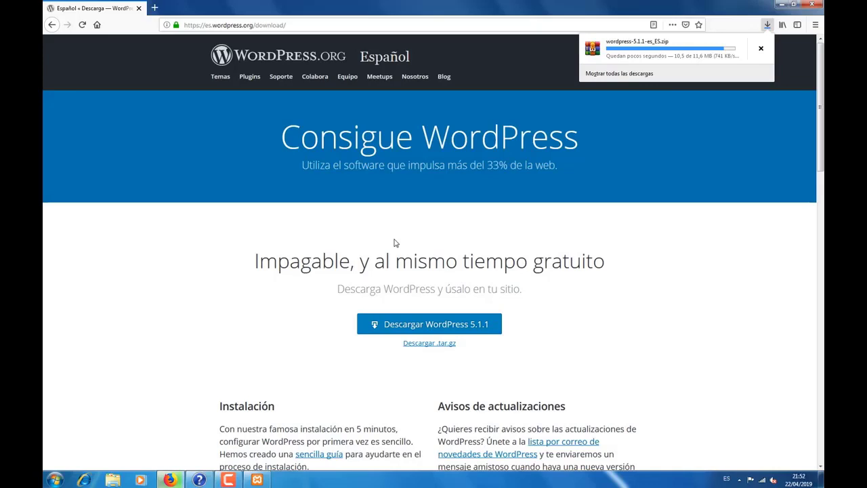
left_click(396, 242)
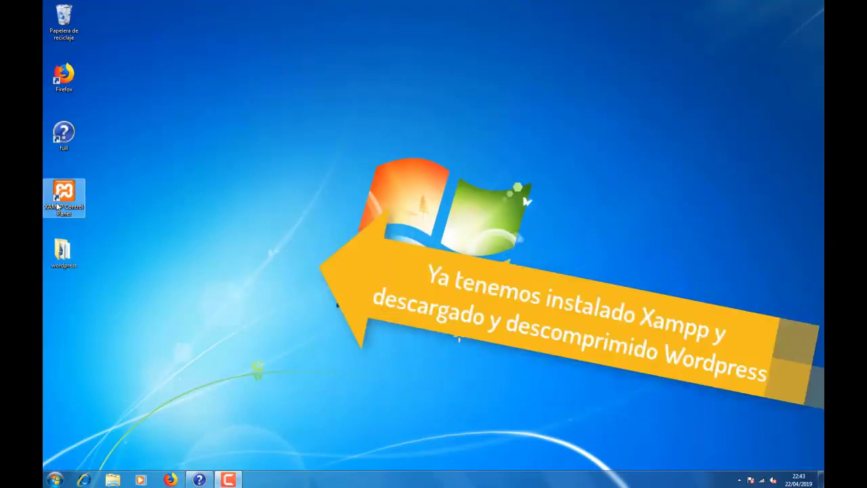
Step: Launch XAMPP Control Panel using Abrir from its desktop shortcut's context menu
left_click_drag(49, 223, 45, 293)
left_click(120, 206)
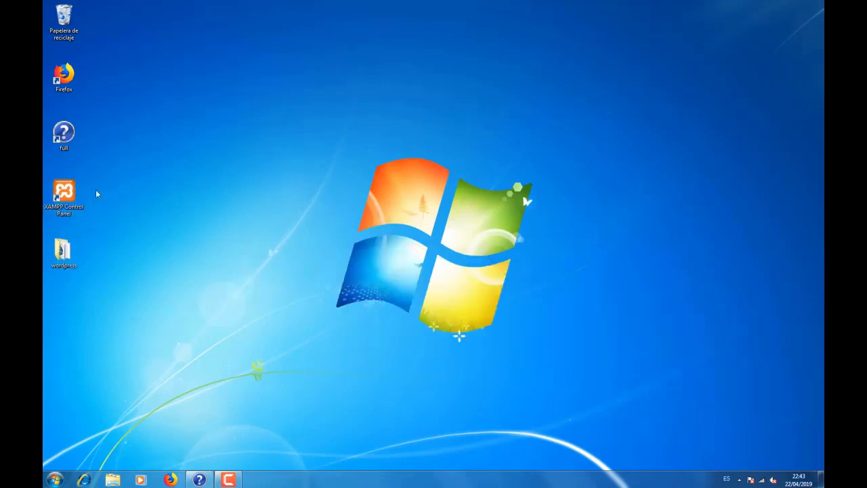
left_click(69, 196)
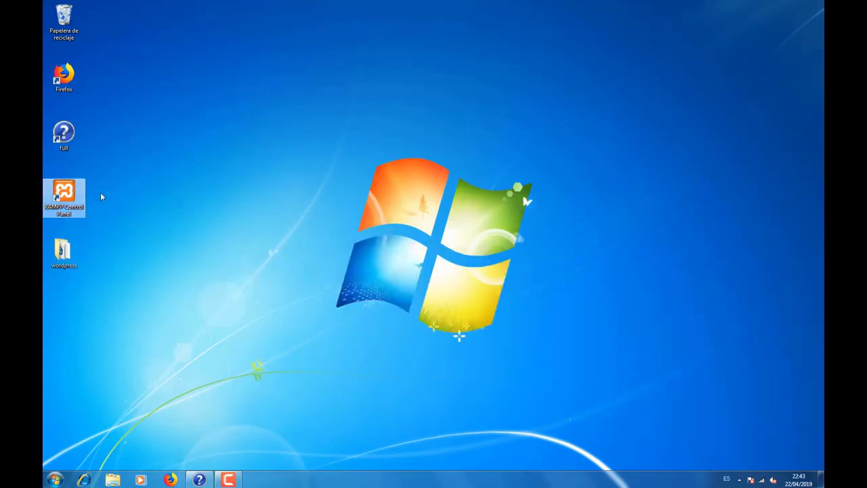
right_click(101, 196)
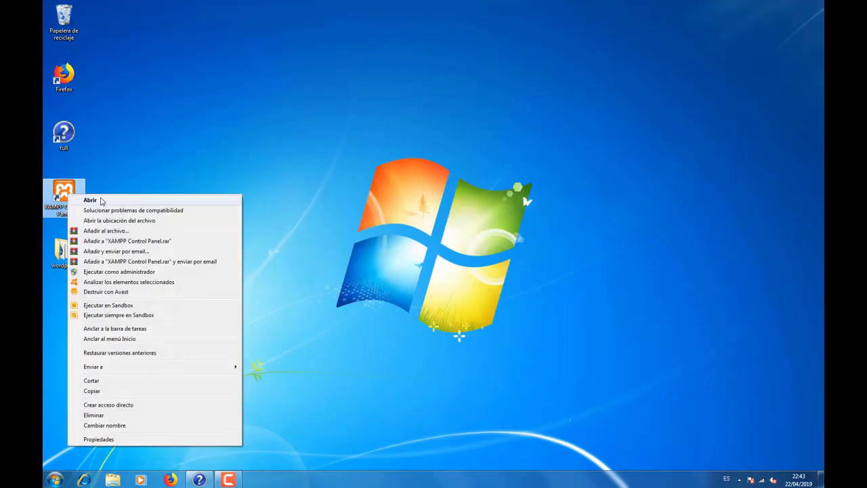
left_click(101, 201)
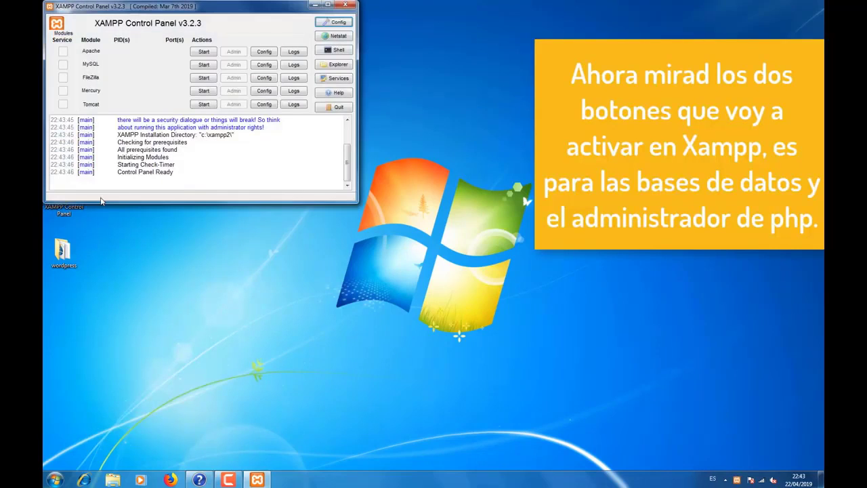
Step: Start Apache and MySQL, then open the C:\xampp2 folder in Explorer
left_click(204, 55)
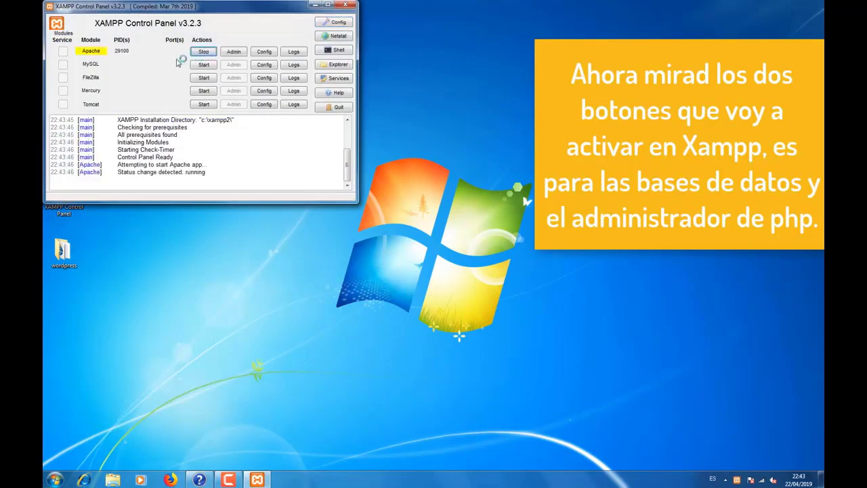
left_click(203, 65)
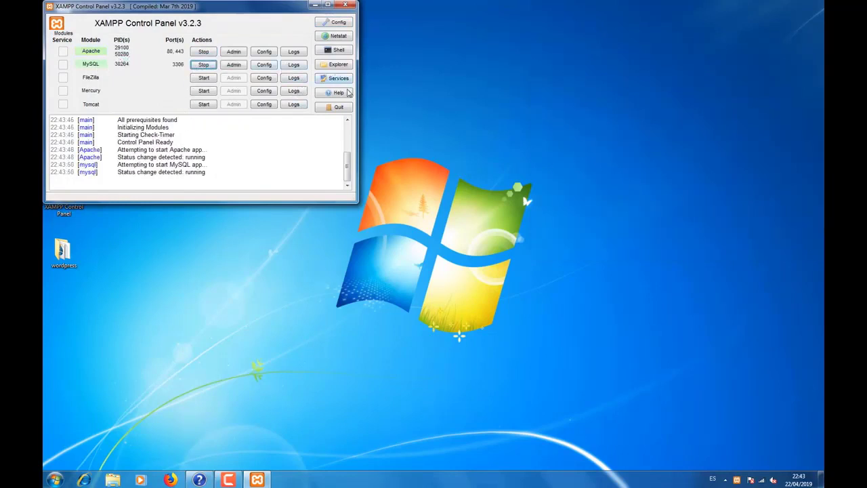
left_click(327, 65)
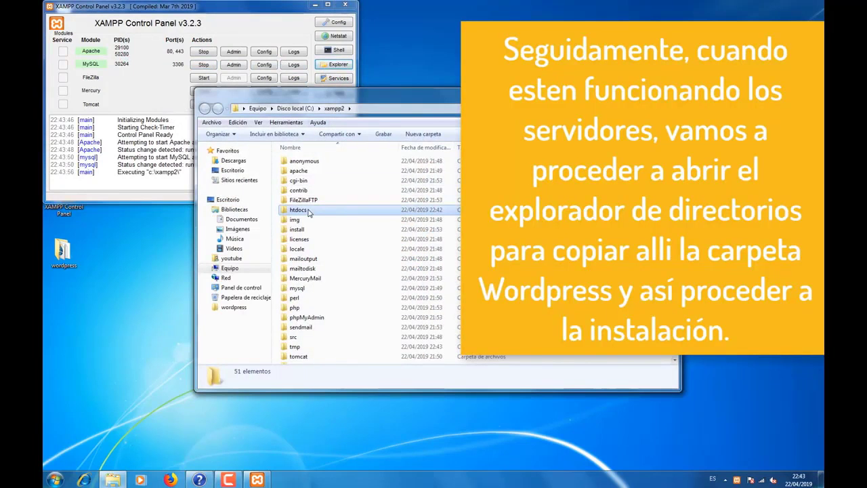
Step: Move the wordpress folder from the Desktop into C:\xampp2\htdocs, then return to XAMPP
left_click(309, 211)
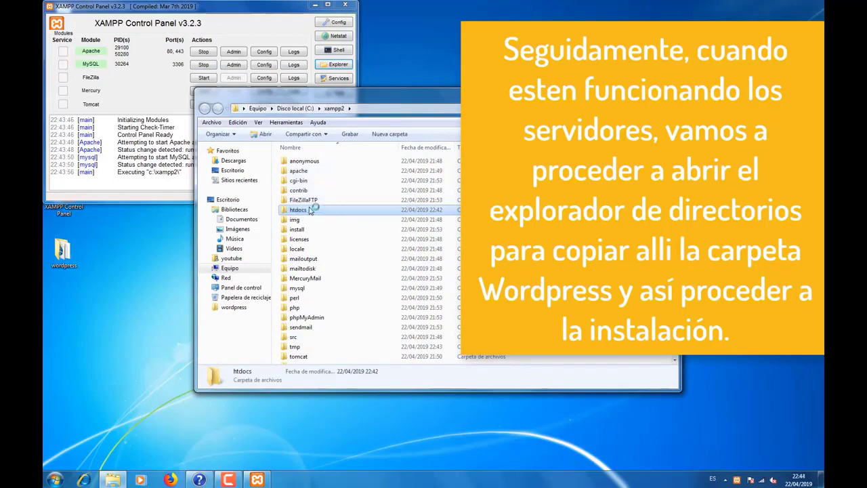
double_click(308, 210)
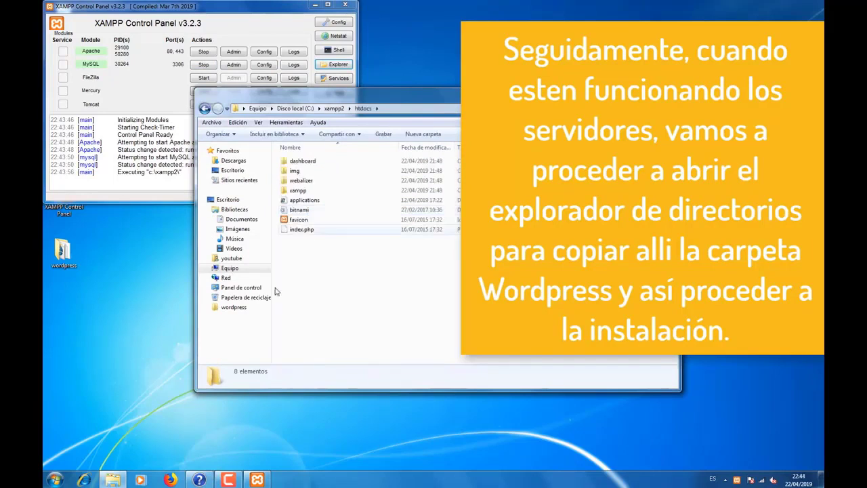
left_click_drag(62, 252, 322, 275)
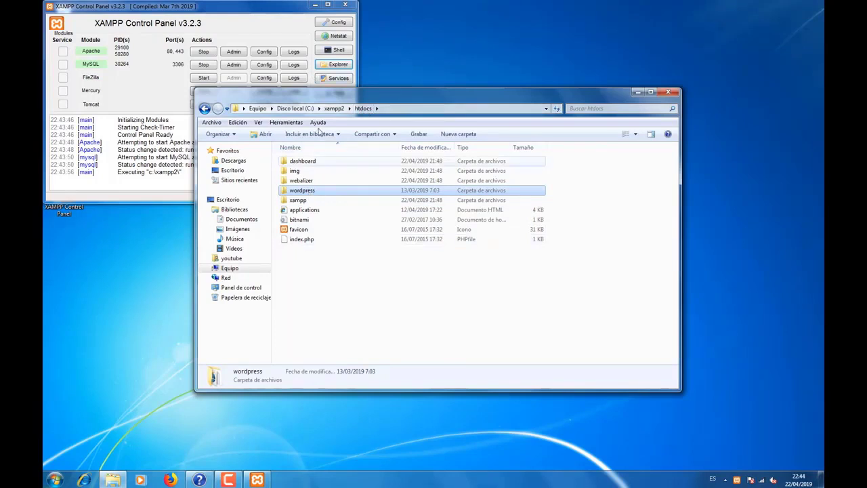
left_click(296, 41)
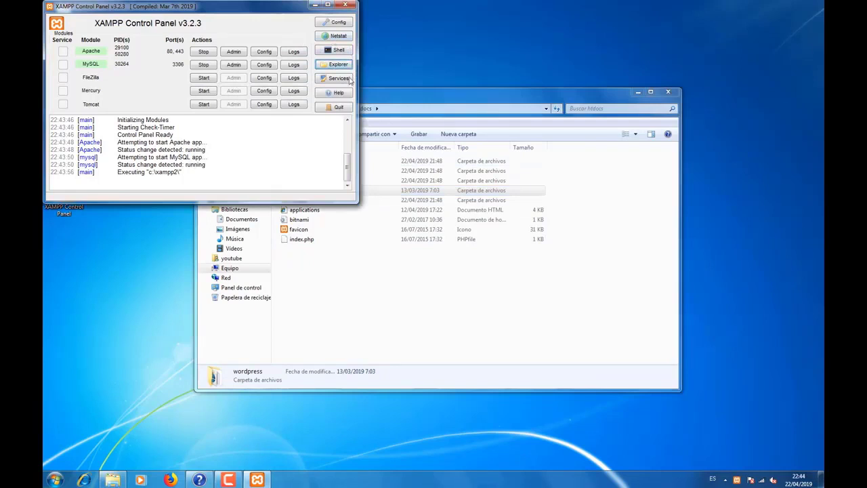
Step: Check the listening ports in Netstat, close the list, and switch back to Firefox
left_click(332, 37)
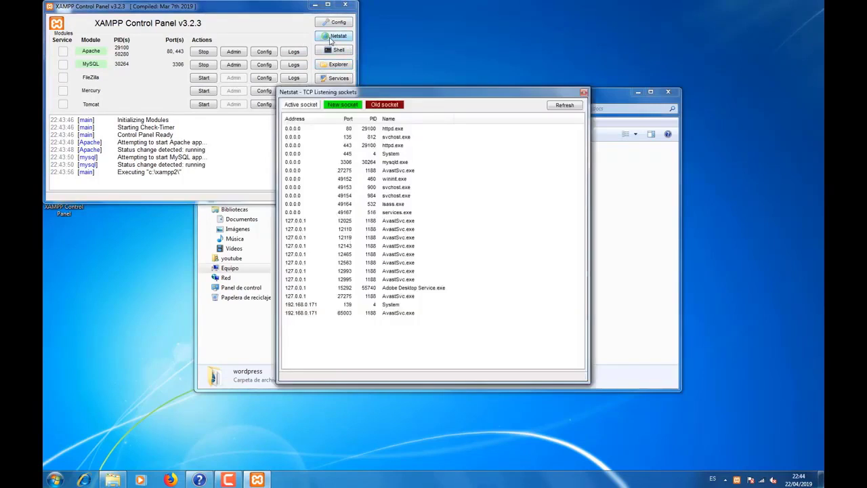
left_click(584, 92)
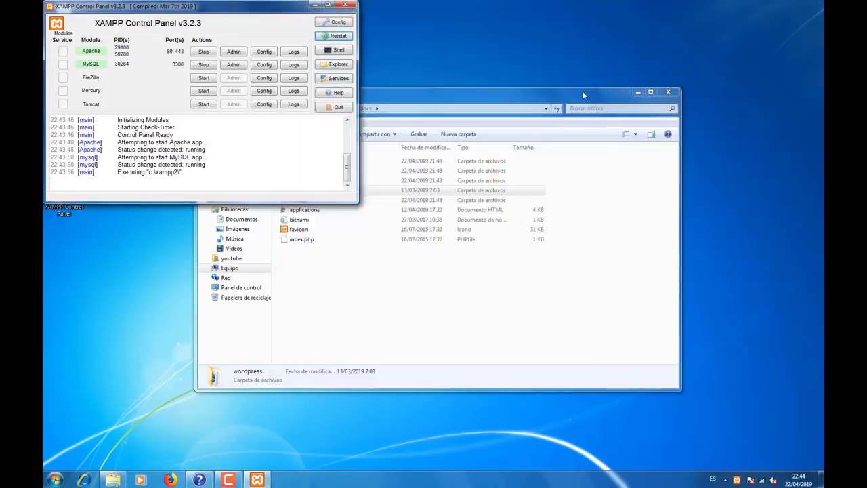
left_click(172, 479)
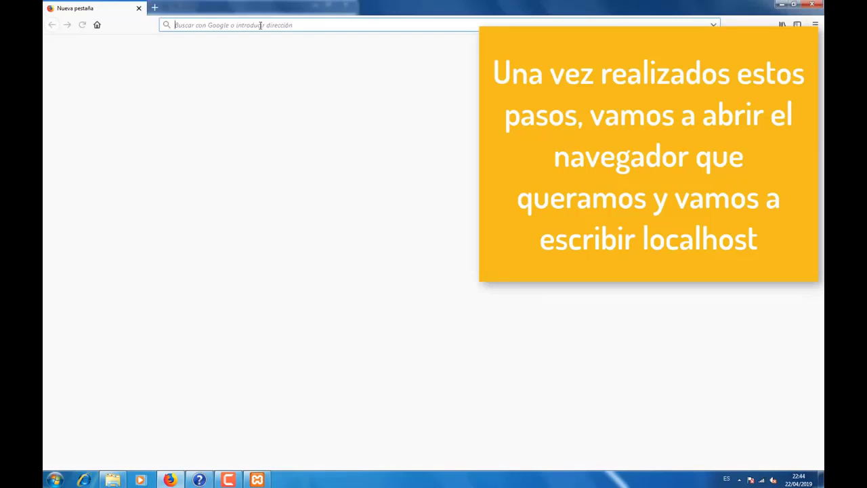
Step: Load the XAMPP dashboard at localhost and go to phpMyAdmin from it
type("localhost")
key("Return")
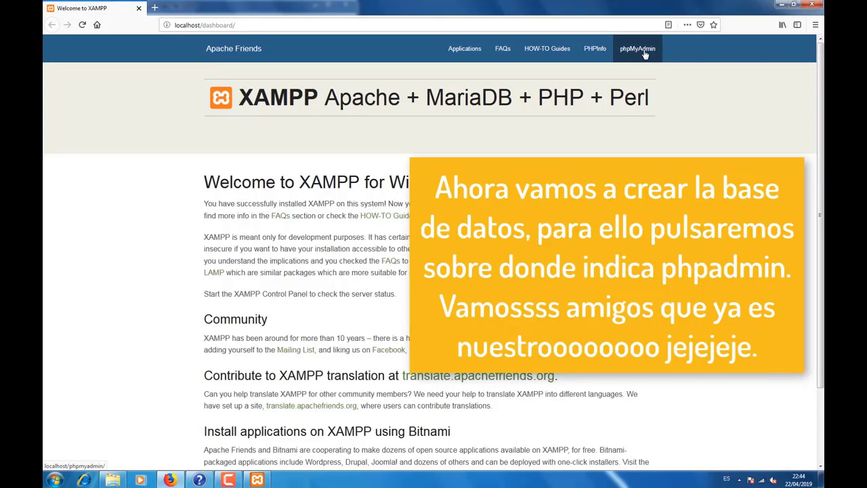
left_click(638, 49)
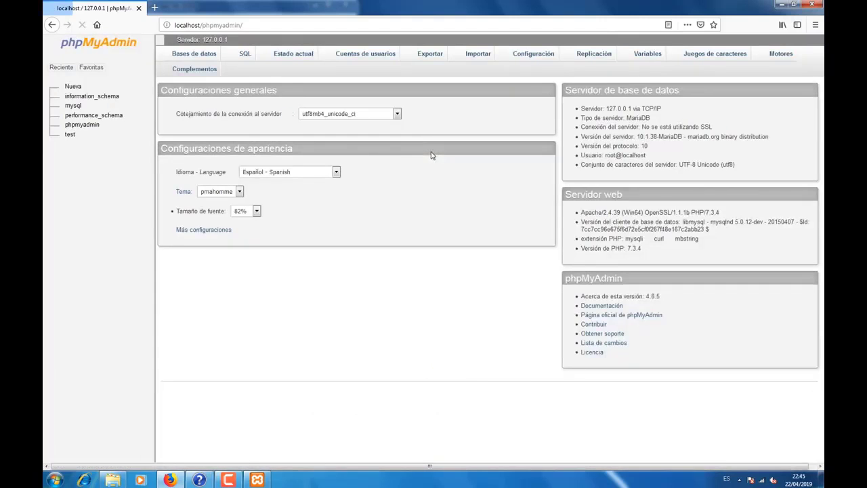
Step: Create a database named wordpress with utf8_bin collation and open its structure page
scroll(429, 155, "down", 2)
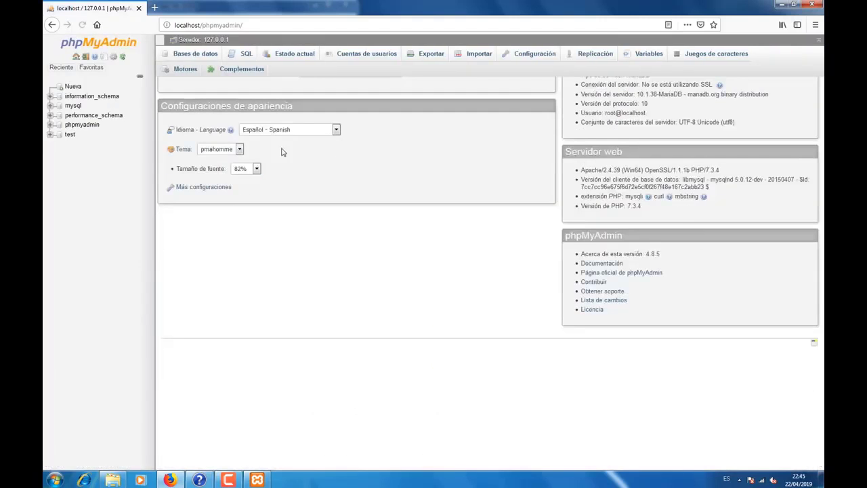
left_click(193, 58)
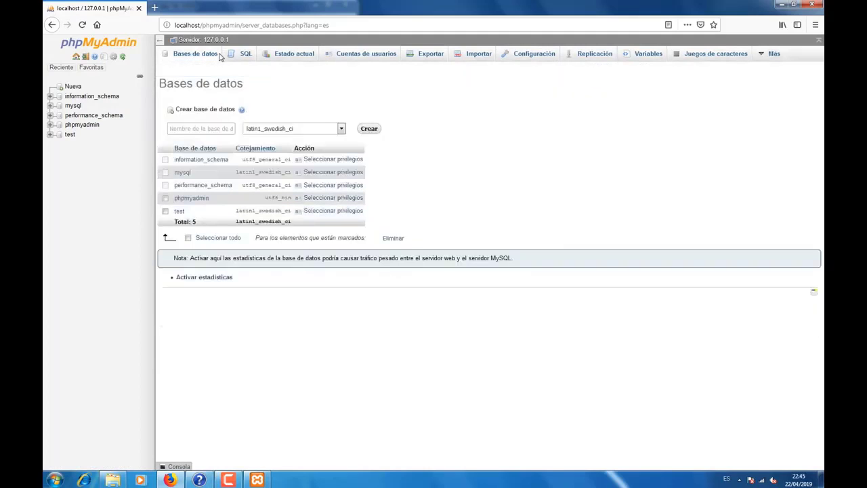
left_click(202, 128)
type("wordpress")
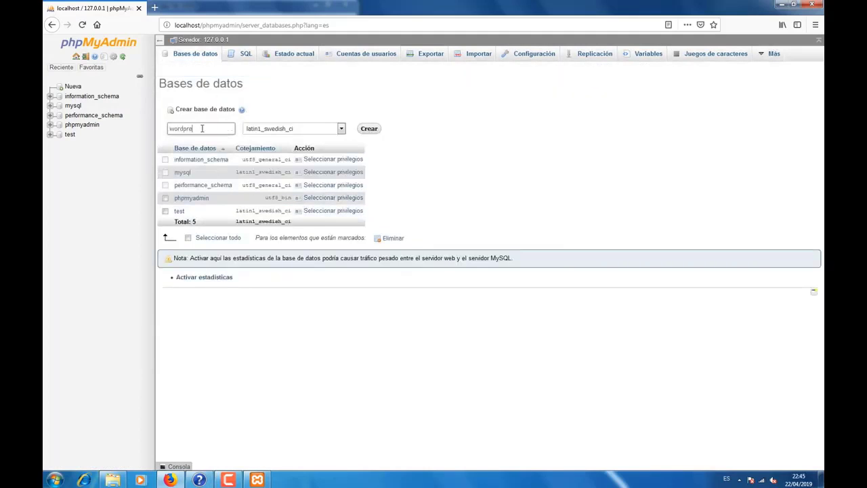
left_click(341, 130)
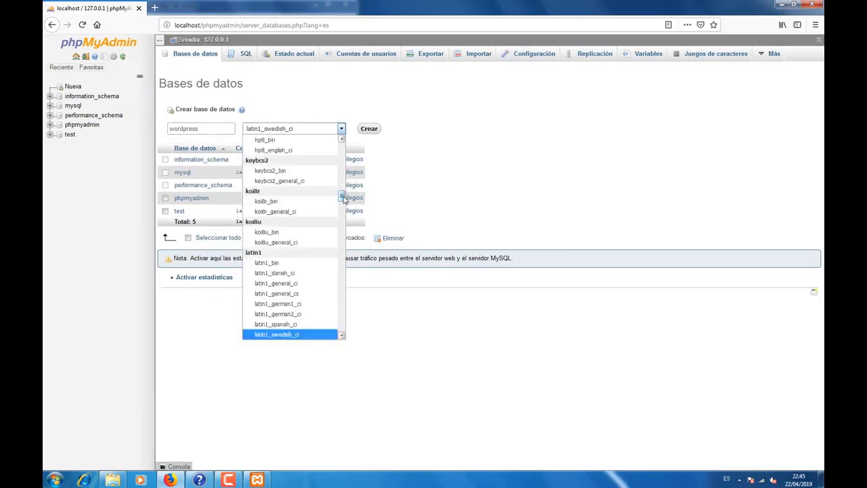
left_click_drag(342, 197, 343, 298)
scroll(344, 298, "down", 4)
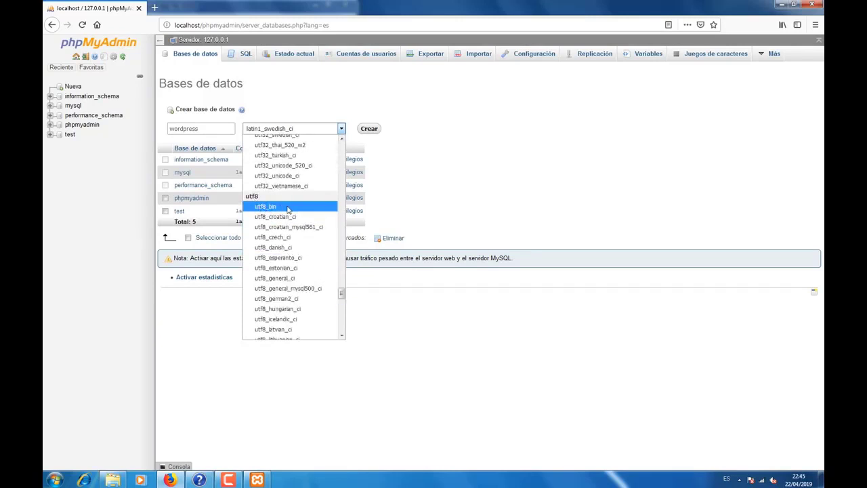
left_click(275, 207)
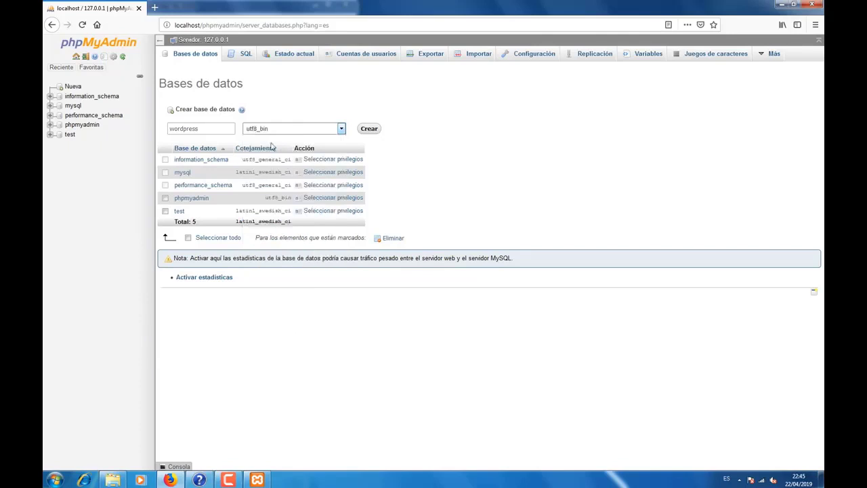
left_click(367, 130)
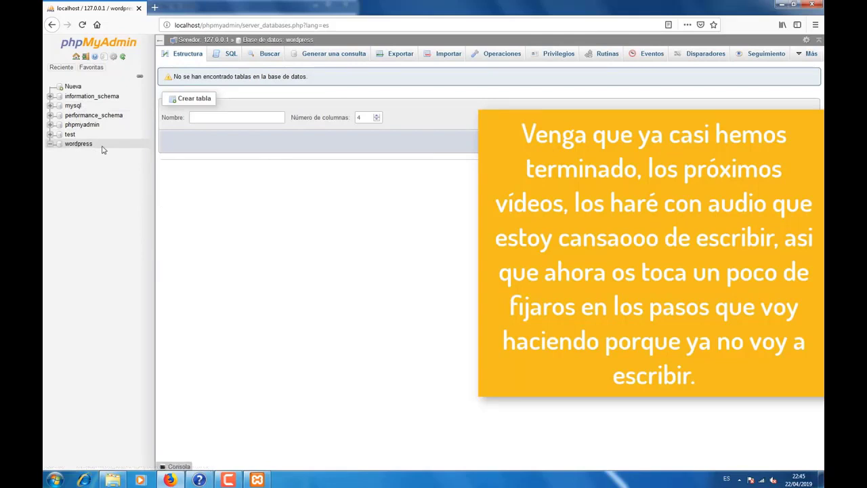
left_click(80, 145)
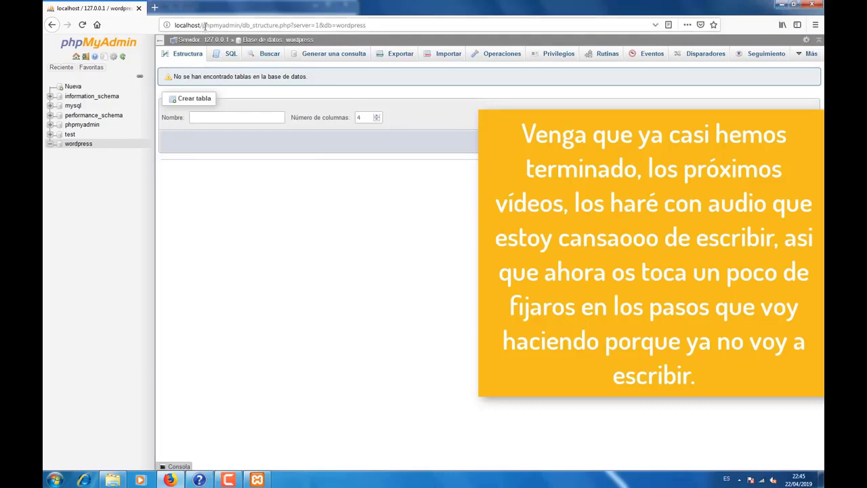
Step: Browse to localhost/wordpress and proceed past the welcome page to the database form
left_click_drag(202, 25, 390, 27)
type("wordpress")
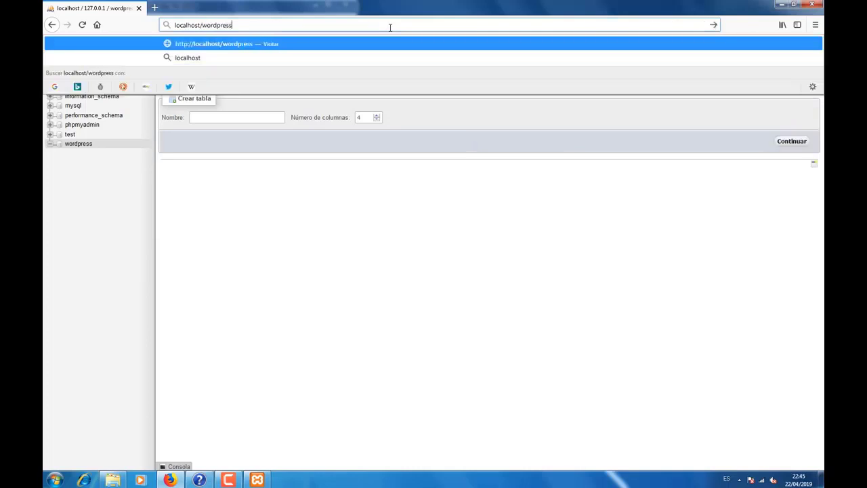
key("Return")
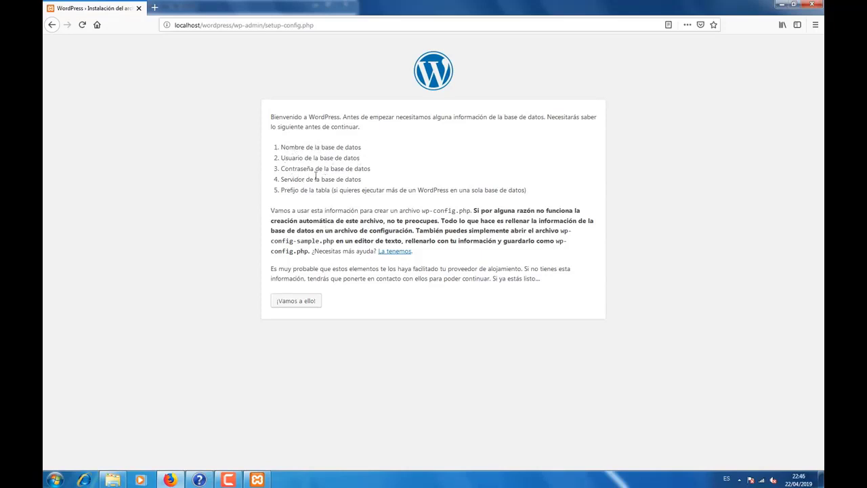
left_click(314, 307)
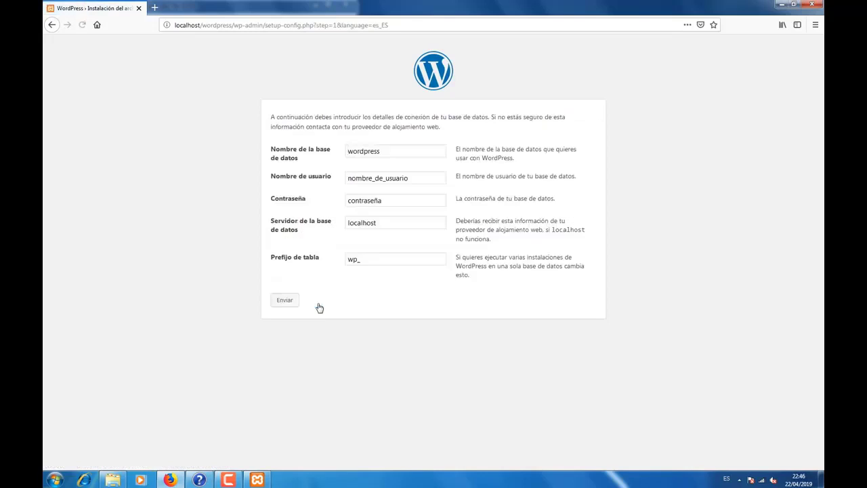
Step: Enter database user root with an empty password, keep server localhost, and submit
double_click(355, 151)
left_click_drag(417, 178, 342, 180)
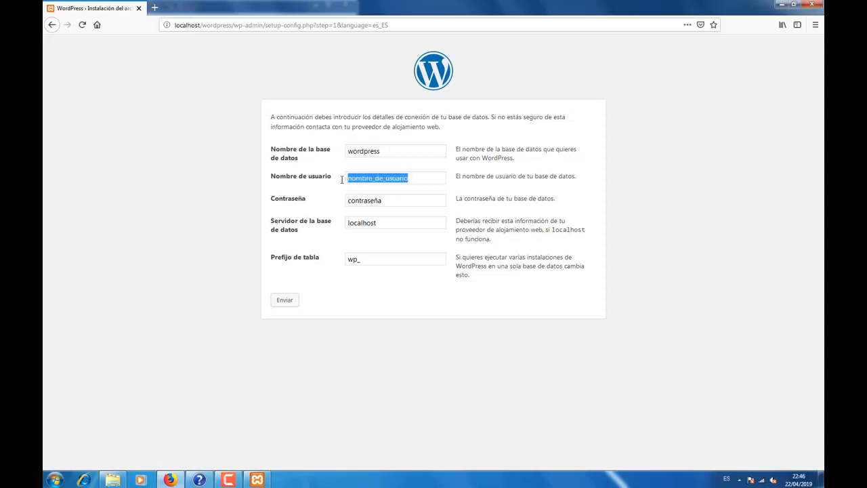
type("root")
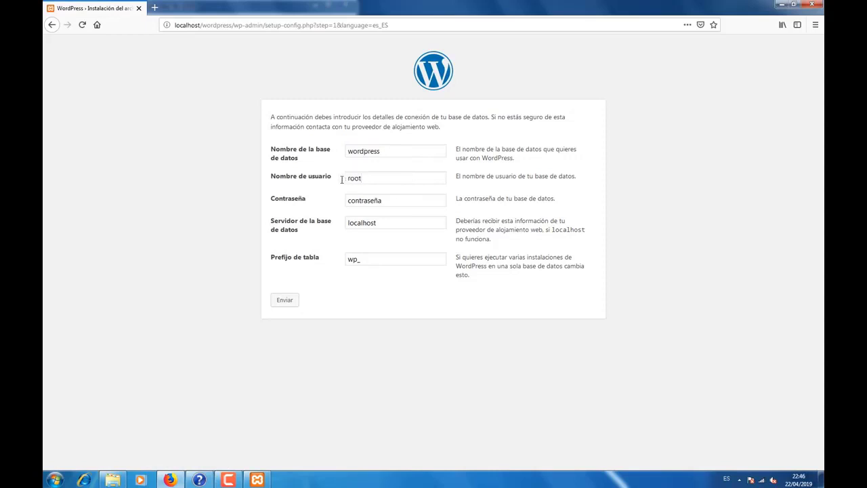
double_click(361, 201)
key("BackSpace")
key("ctrl+a")
key("BackSpace")
key("ctrl+a")
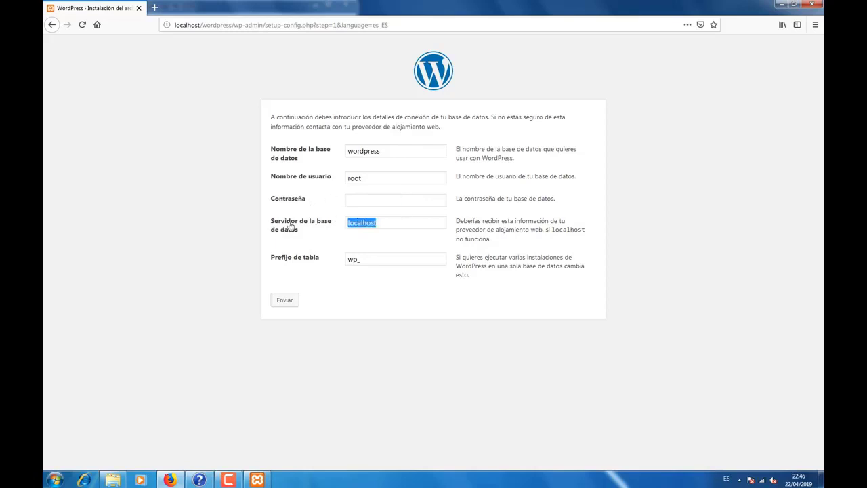
left_click(284, 300)
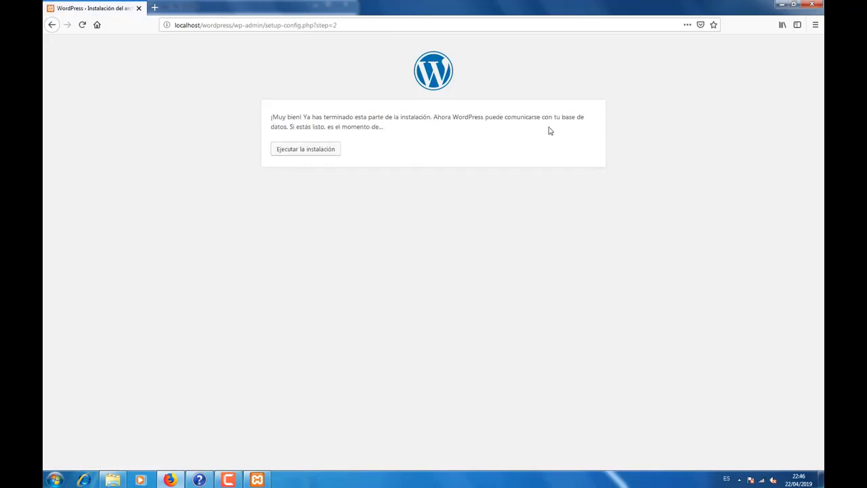
Step: Run the WordPress installation to reach the site information form
left_click(326, 151)
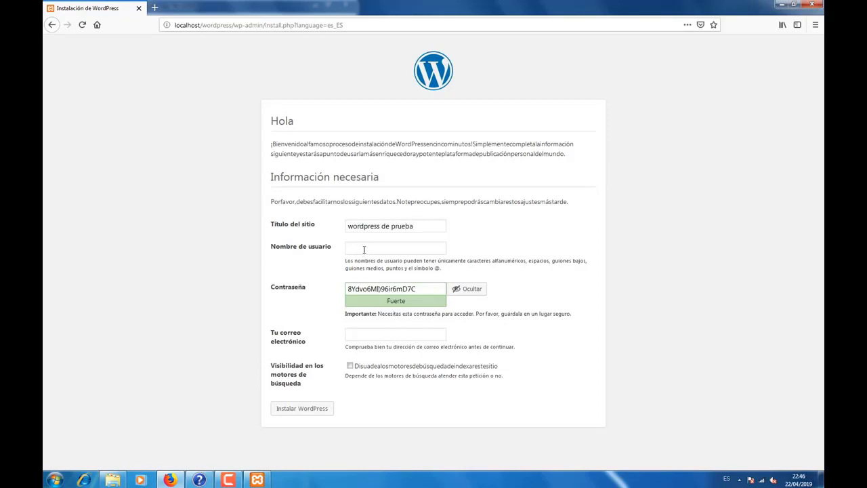
Step: Set admin username prueba and replace the generated password with a confirmed weak one
left_click(364, 249)
type("prueba")
left_click_drag(415, 289, 332, 289)
key("BackSpace")
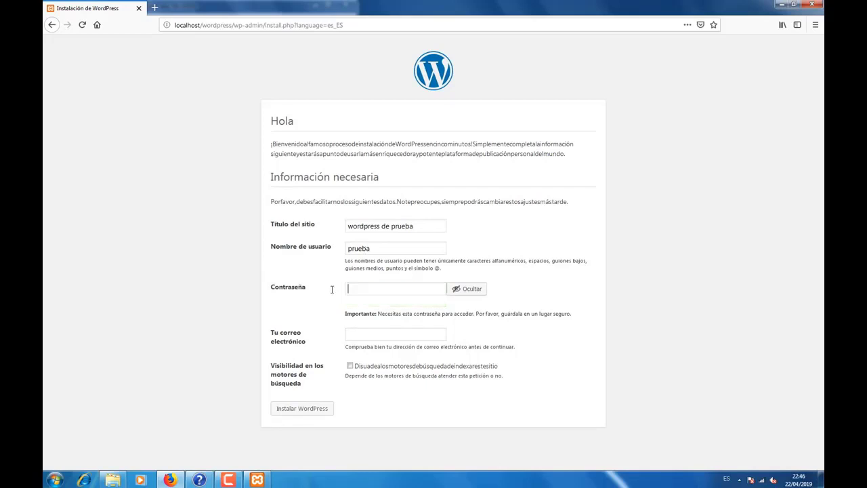
type("prueba")
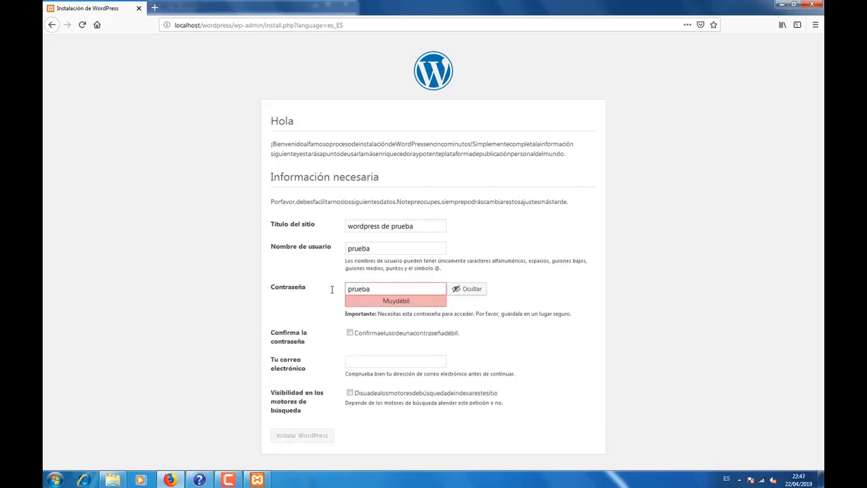
left_click(349, 334)
Step: Enter the admin e-mail address, delete the extra note after it, and install WordPress
left_click(356, 363)
type("prueba@prueba.otf ... esto lo")
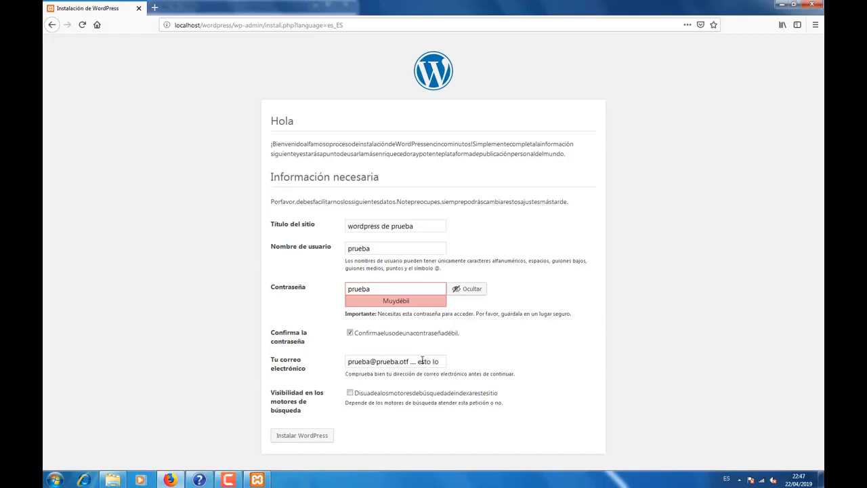
type("pongo d")
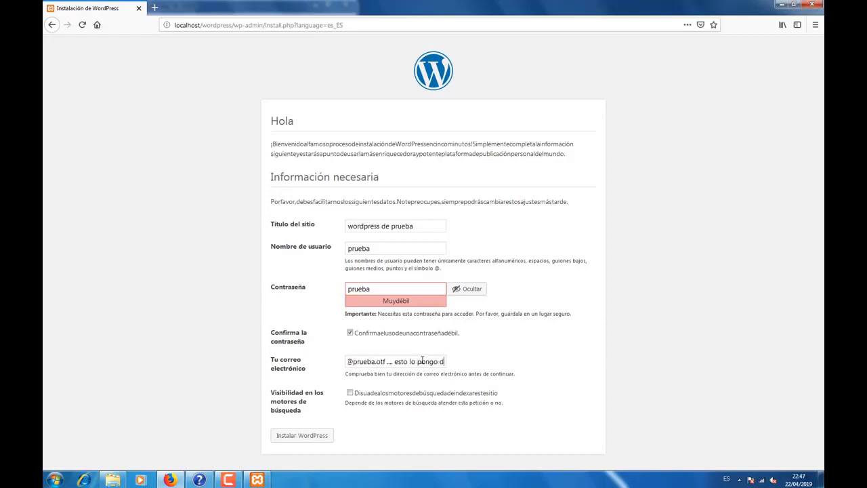
type("e ejemplo no")
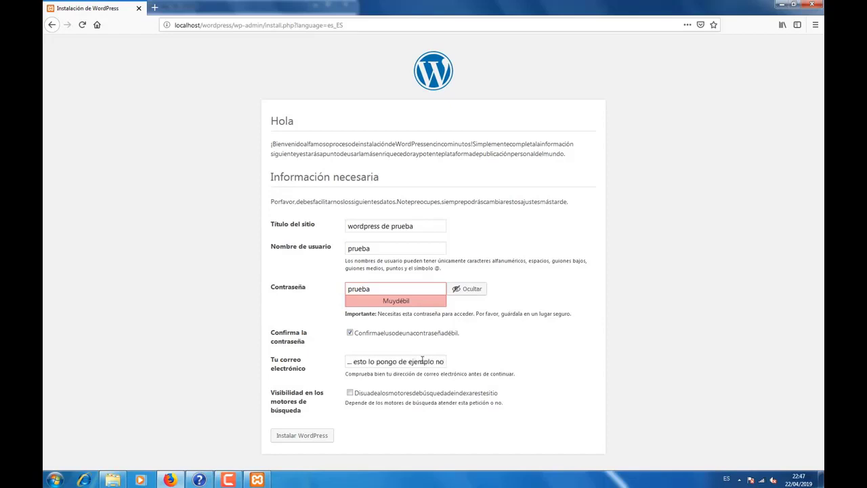
type(" es real")
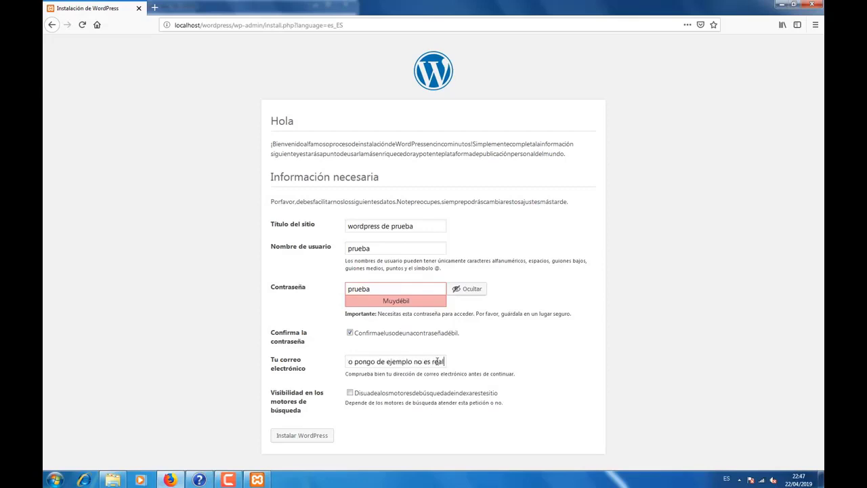
left_click_drag(446, 361, 406, 364)
key("BackSpace")
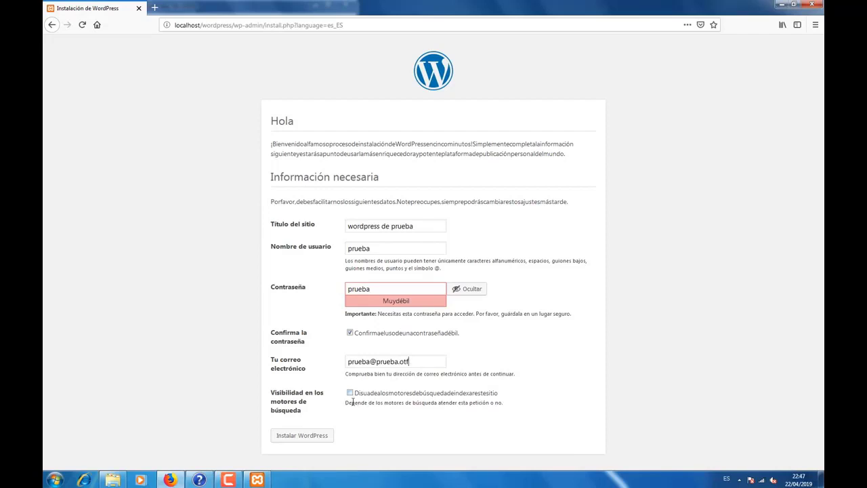
left_click(320, 435)
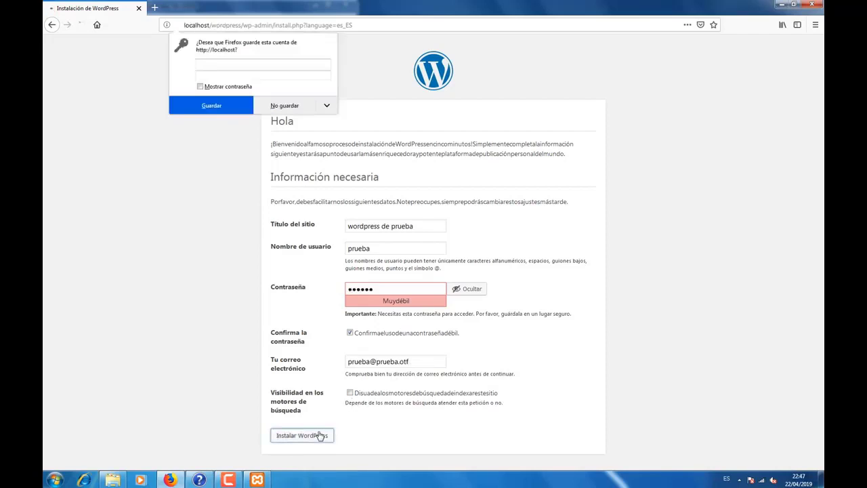
Step: Decline Firefox's save-login prompt and go to the WordPress login page
left_click(285, 107)
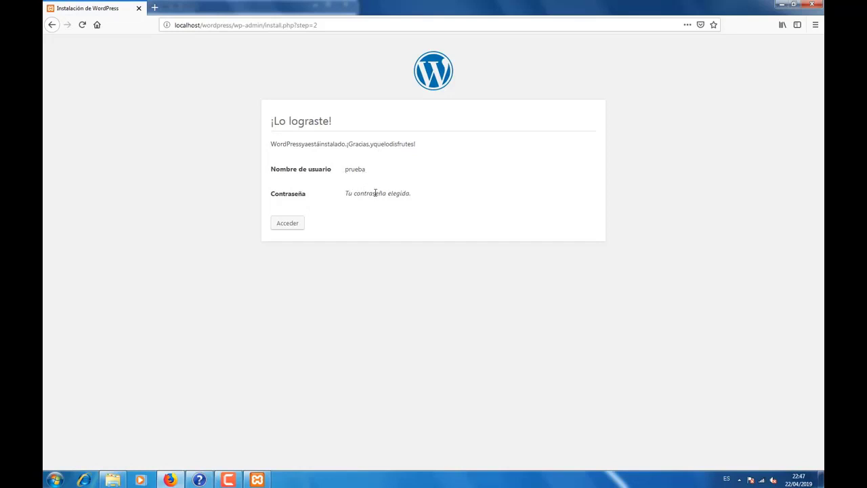
left_click(294, 226)
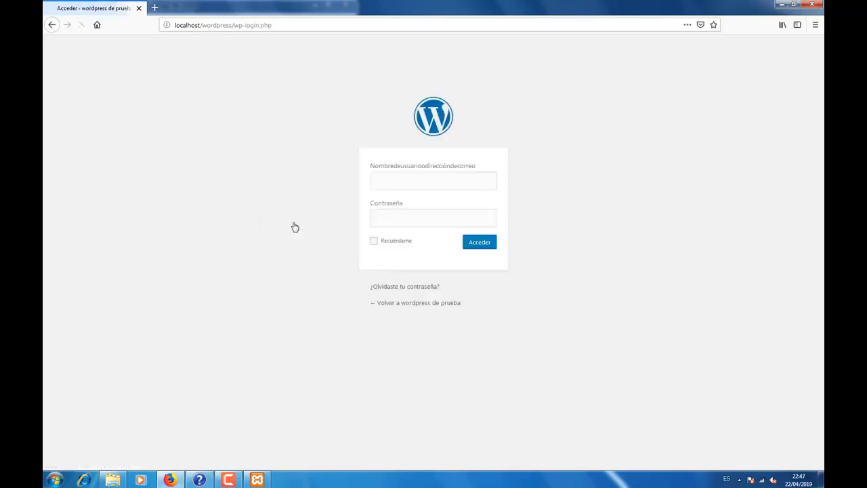
left_click(398, 306)
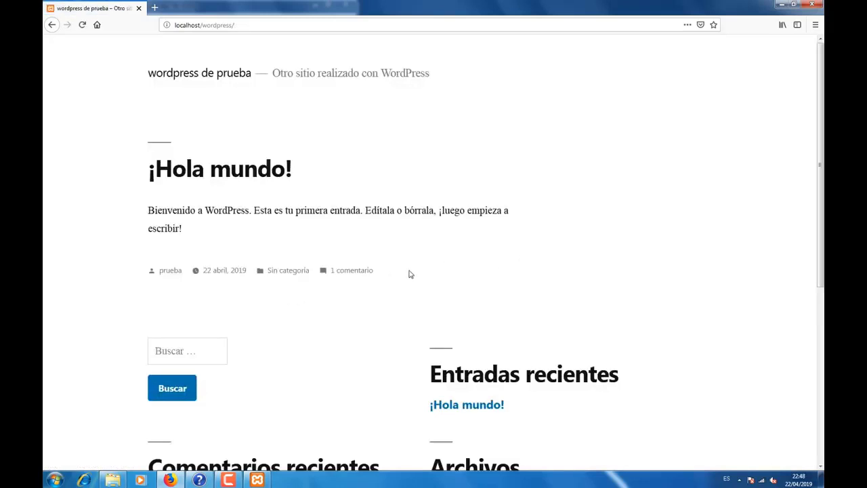
scroll(408, 274, "down", 5)
scroll(405, 291, "down", 1)
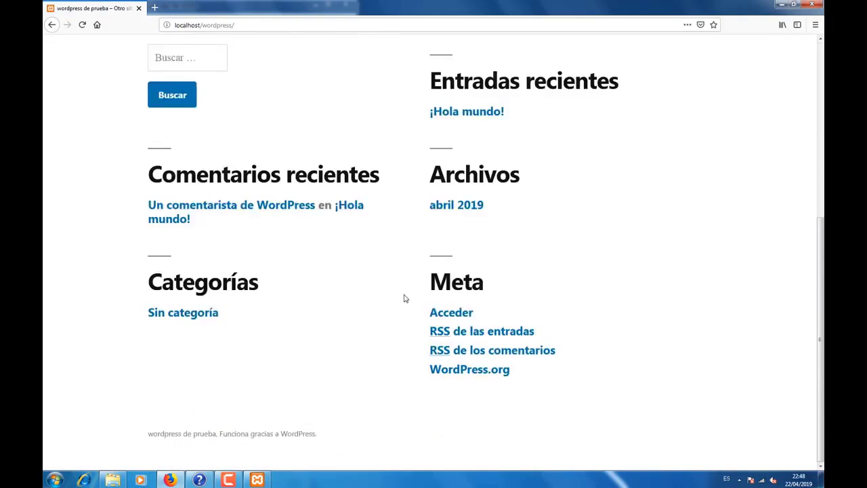
scroll(405, 300, "up", 6)
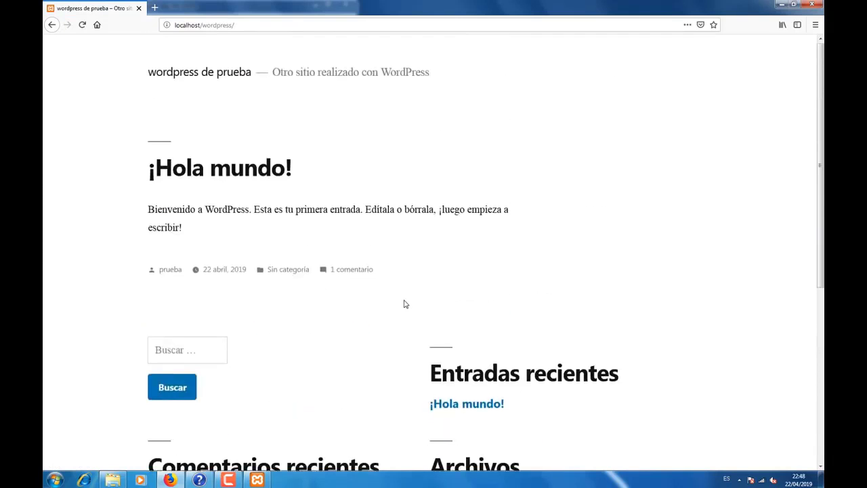
left_click(52, 25)
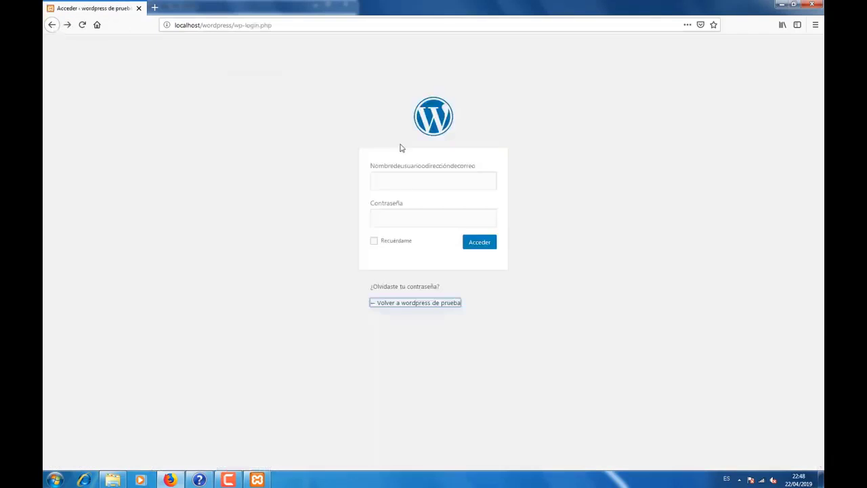
Step: Log in as the administrator without saving the password, and go to Apariencia > Temas
left_click(406, 179)
type("prueba")
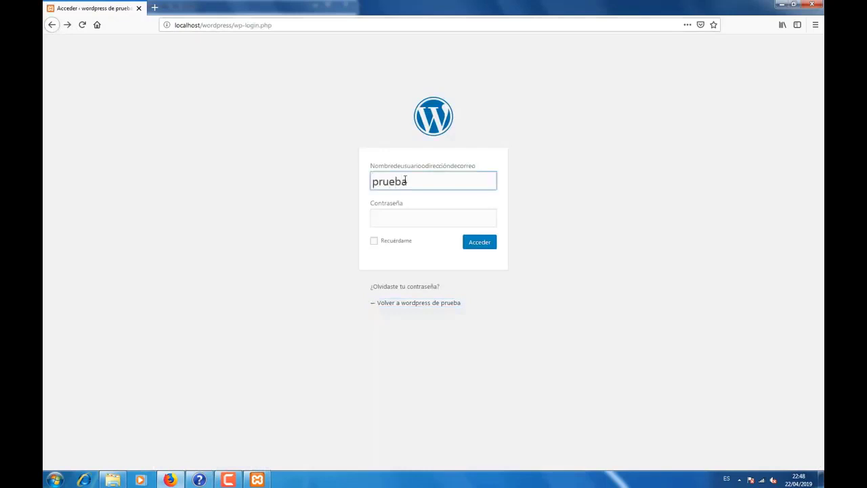
key("Tab")
type("prueba")
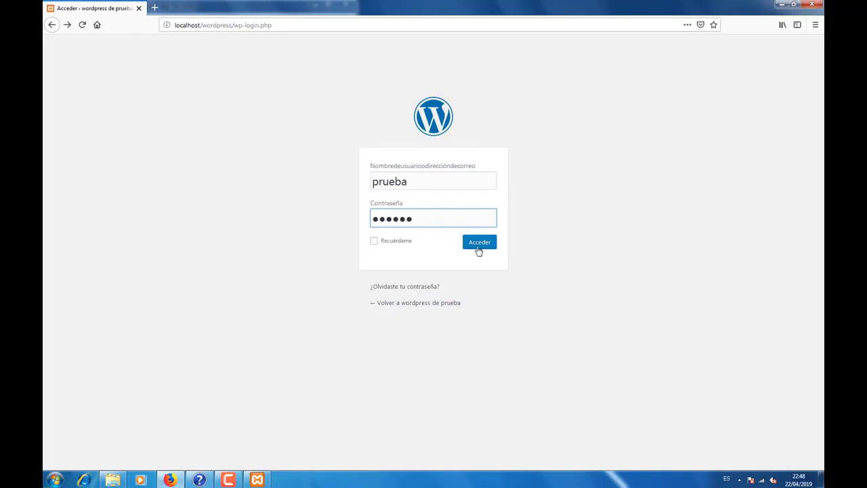
left_click(479, 245)
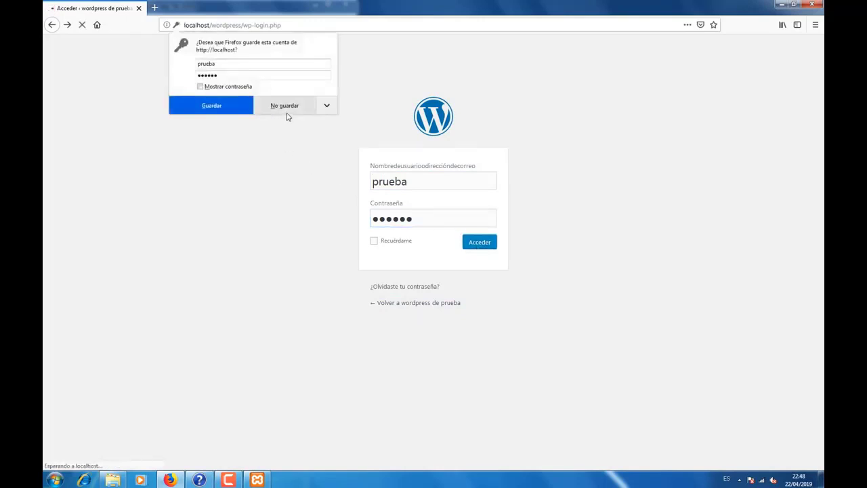
left_click(287, 112)
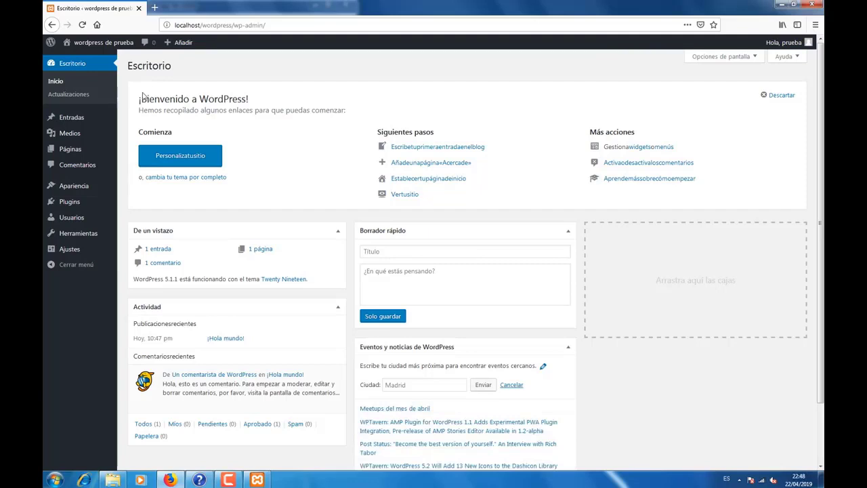
mouse_move(73, 192)
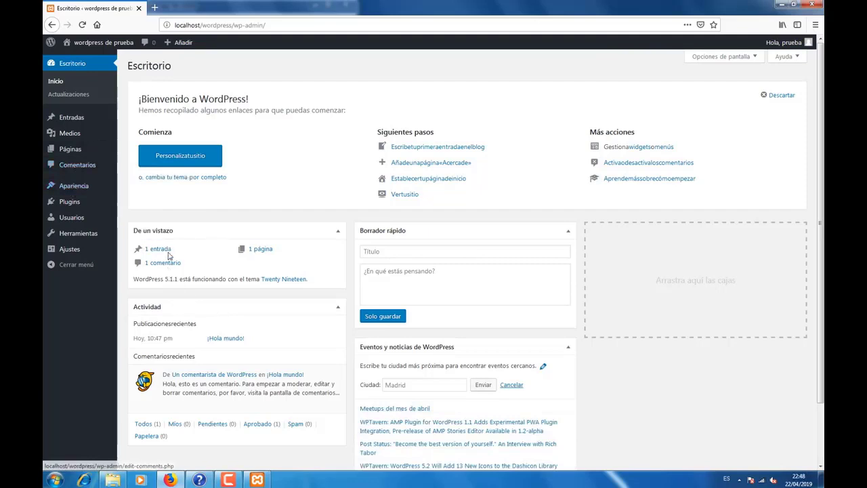
left_click(134, 190)
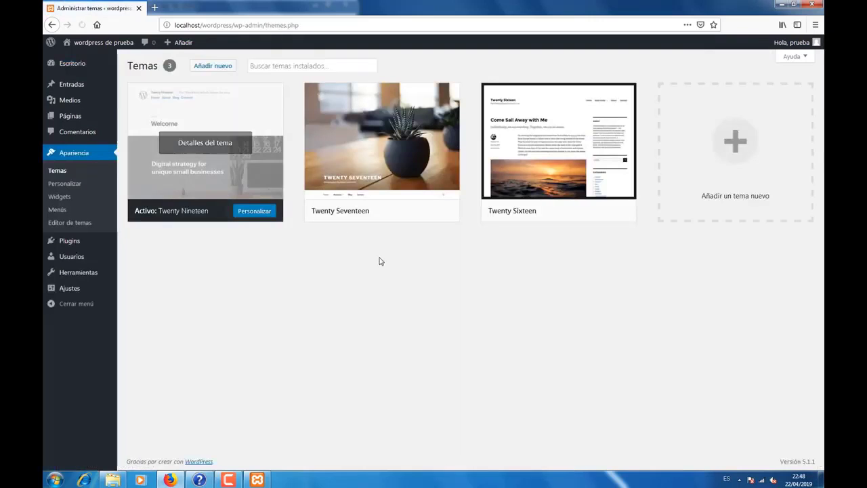
Step: Activate Twenty Sixteen, then make Twenty Seventeen the active theme instead
mouse_move(508, 157)
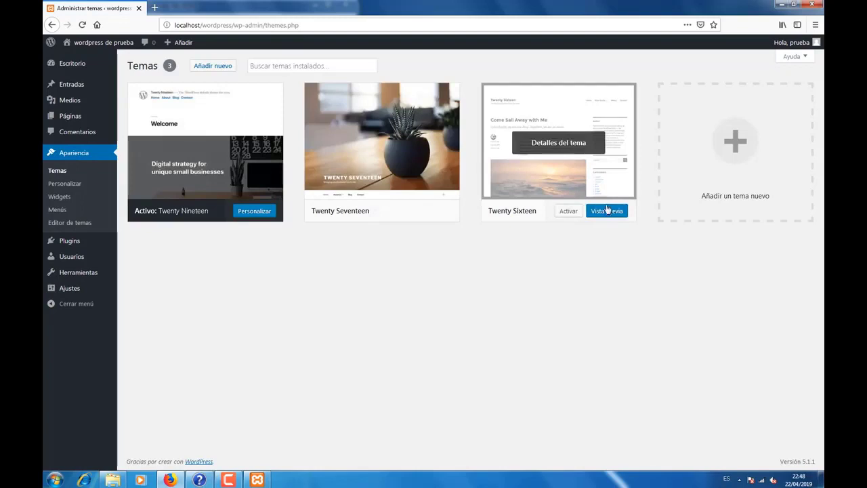
left_click(569, 211)
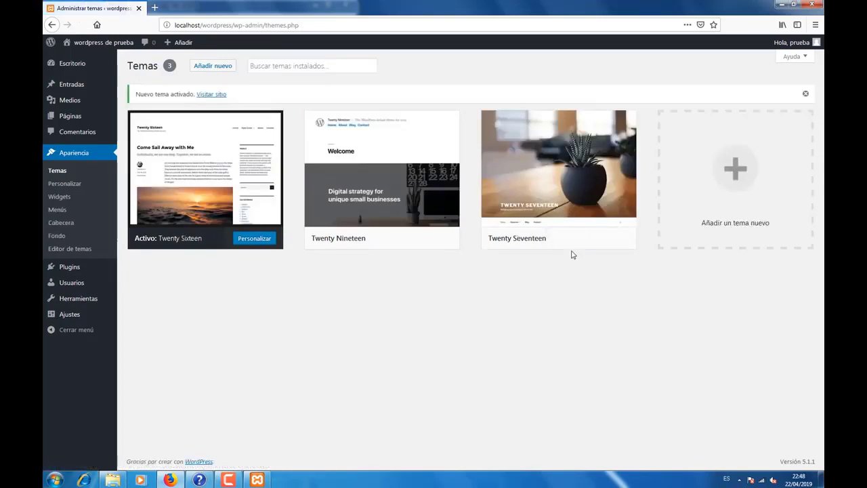
mouse_move(573, 240)
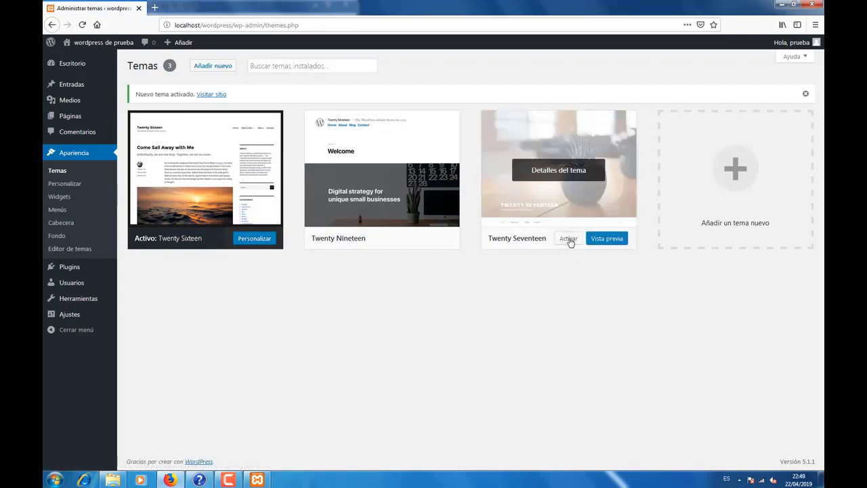
left_click(569, 240)
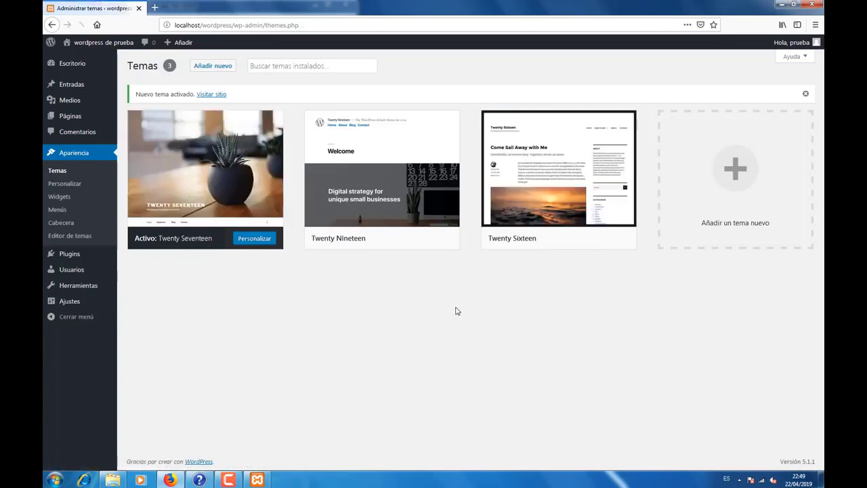
Step: Visit the public site and scroll through the Twenty Seventeen front page with the ¡Hola mundo! post
right_click(99, 45)
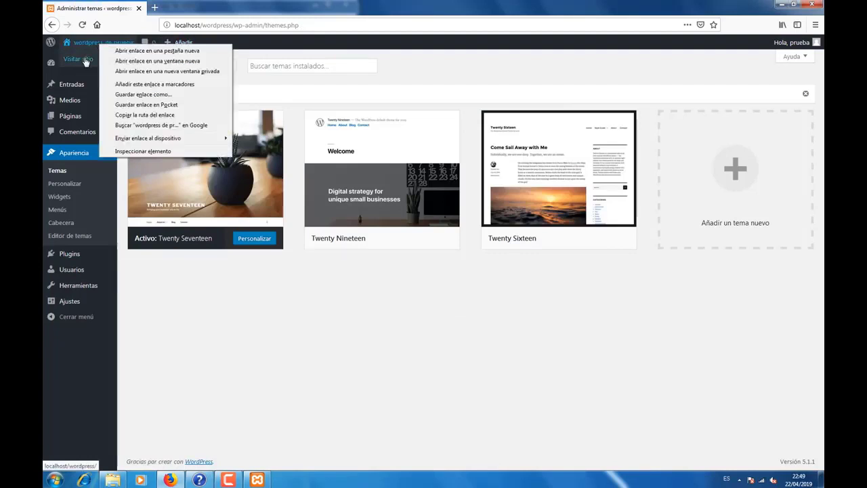
left_click(84, 60)
left_click(84, 59)
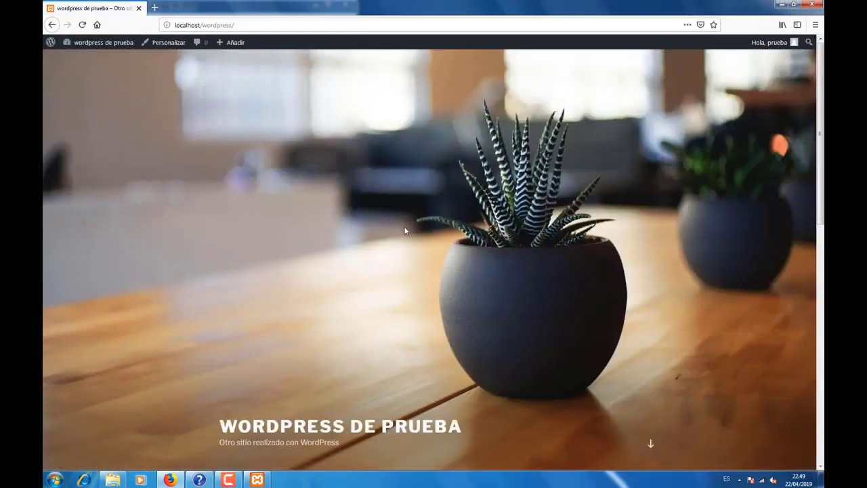
scroll(405, 231, "down", 10)
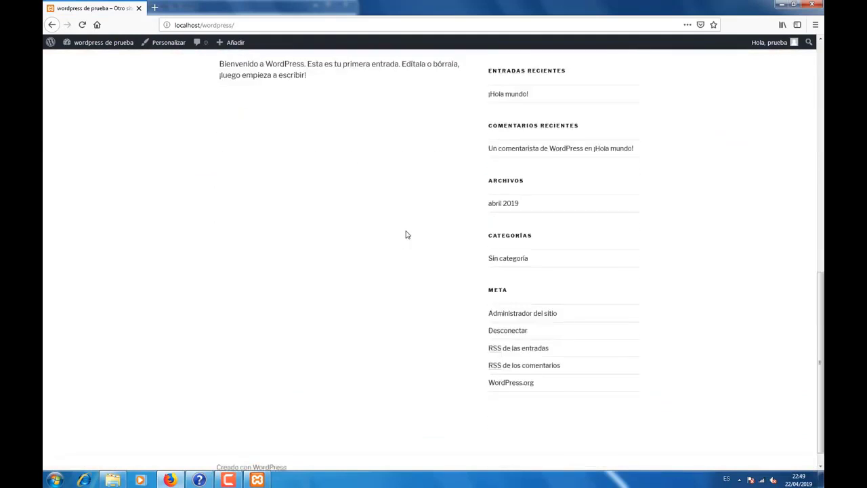
scroll(406, 237, "up", 8)
scroll(371, 295, "down", 3)
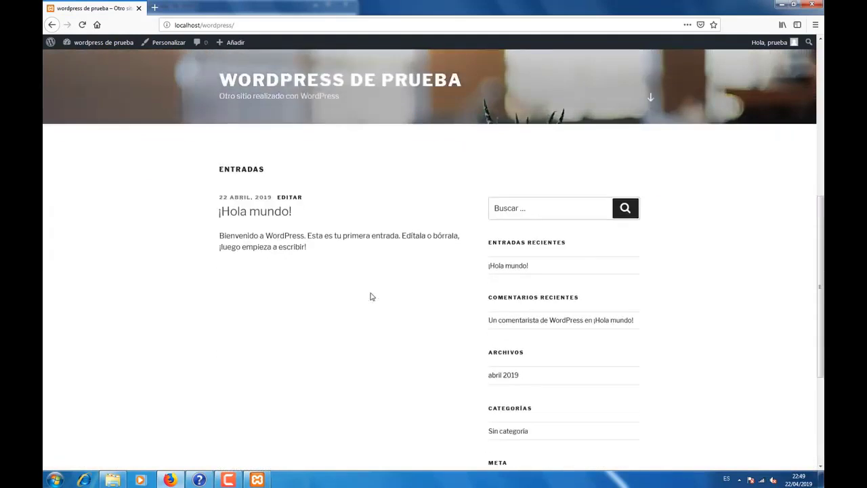
scroll(371, 295, "up", 3)
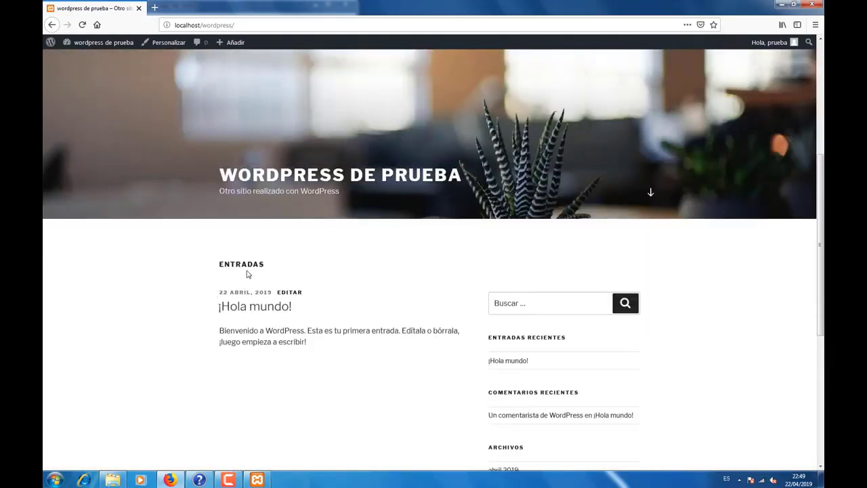
left_click_drag(247, 274, 296, 293)
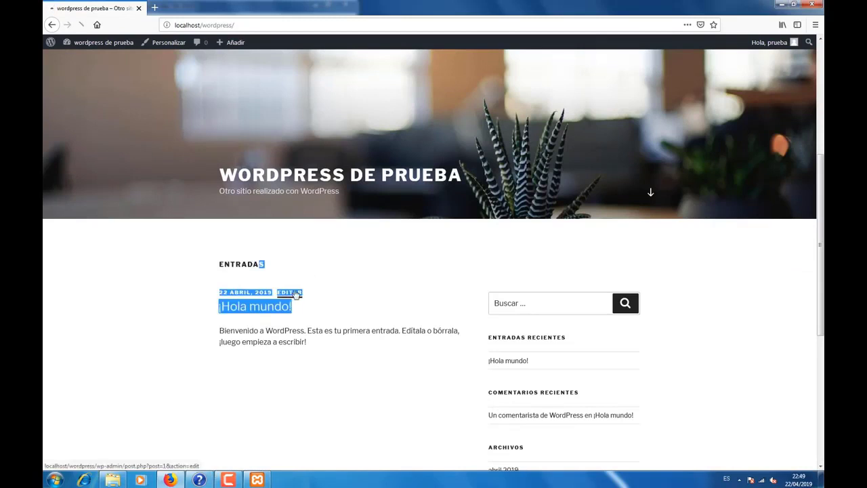
Step: Edit the ¡Hola mundo! post and retitle it 'Esto es para mis amigos de Youtube'
left_click(296, 293)
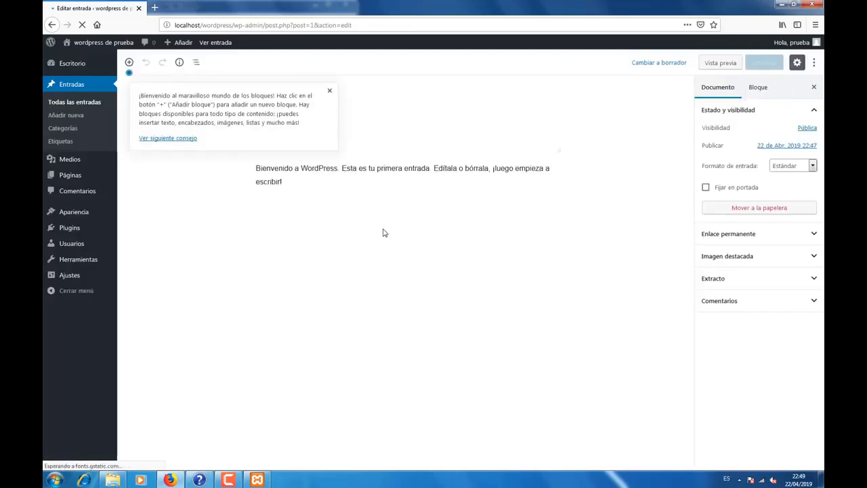
left_click(330, 95)
left_click(331, 130)
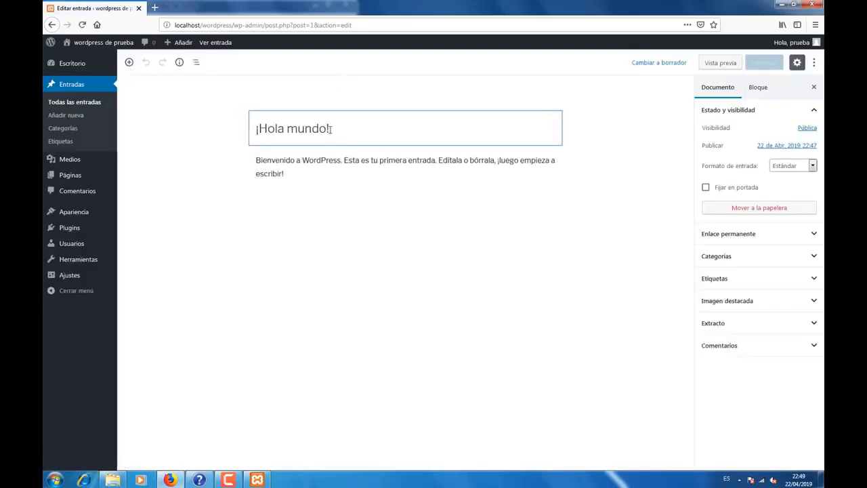
left_click_drag(330, 130, 244, 132)
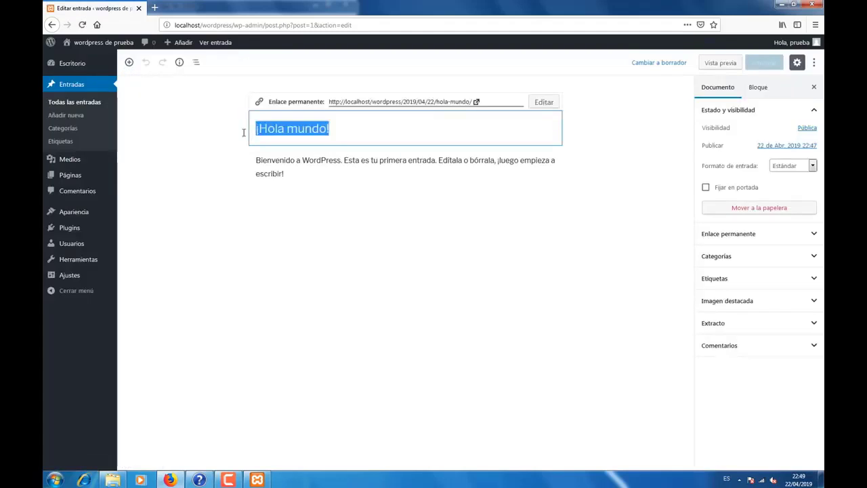
type("Est")
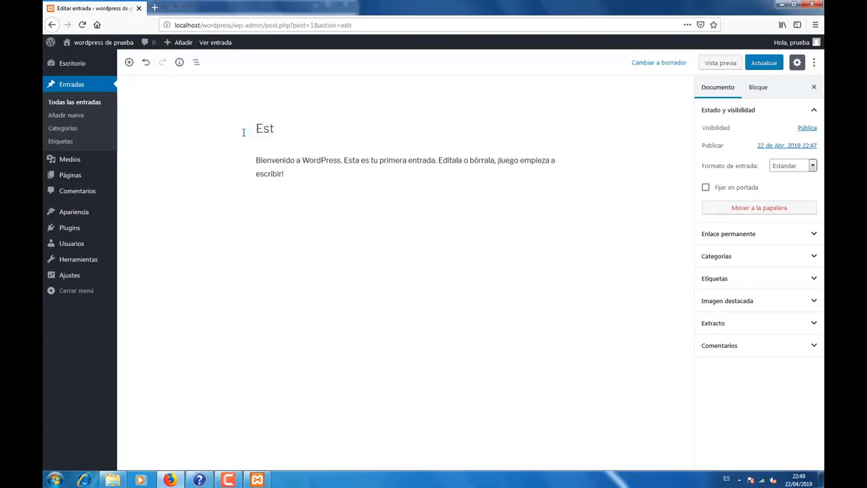
type("ro es para mis ami")
type("gos ")
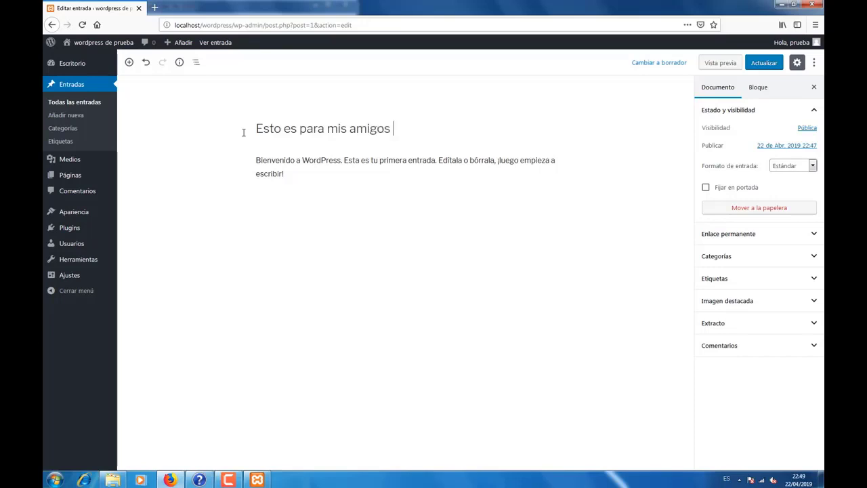
type("de Youtube")
left_click(316, 177)
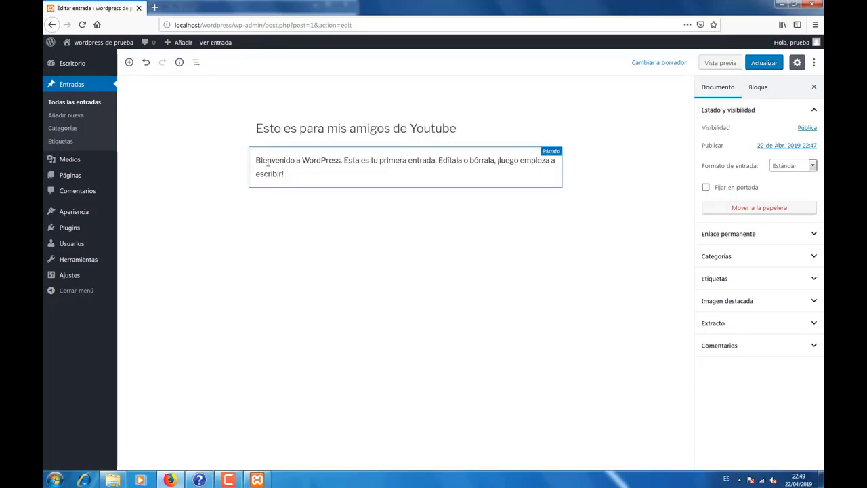
left_click(285, 177)
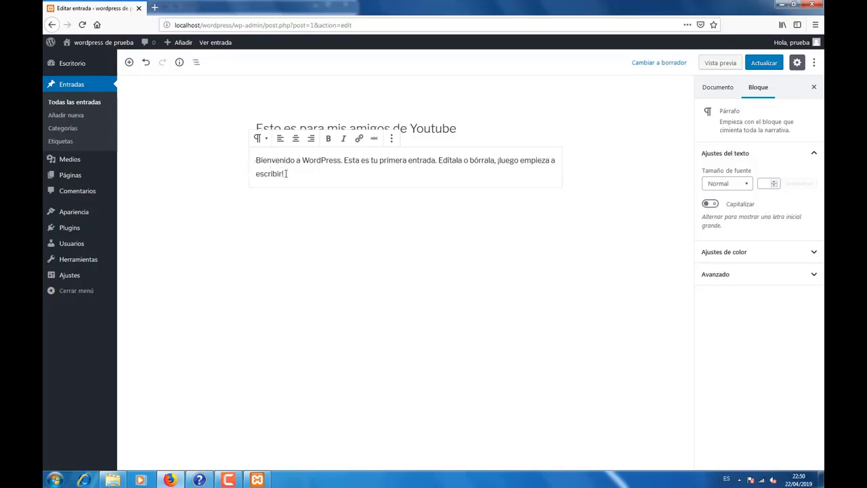
Step: Delete the whole sample welcome paragraph text
key("BackSpace")
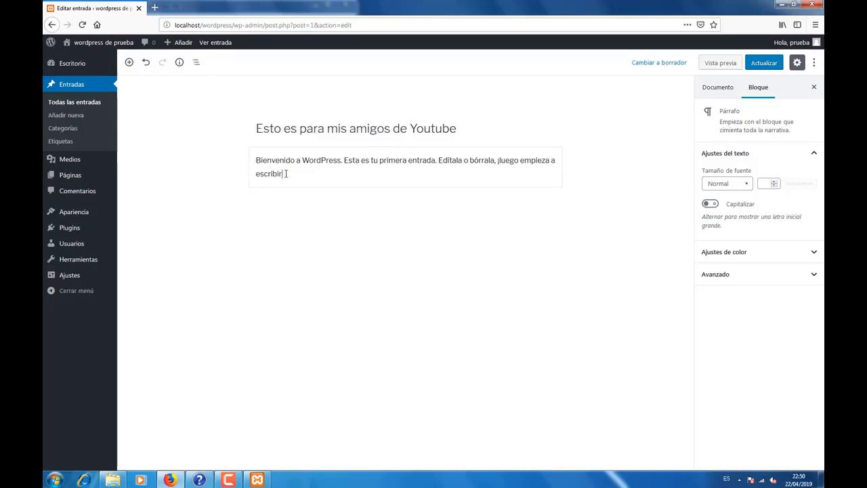
key("BackSpace")
key("BackSpace")
key("BackSpace")
right_click(285, 173)
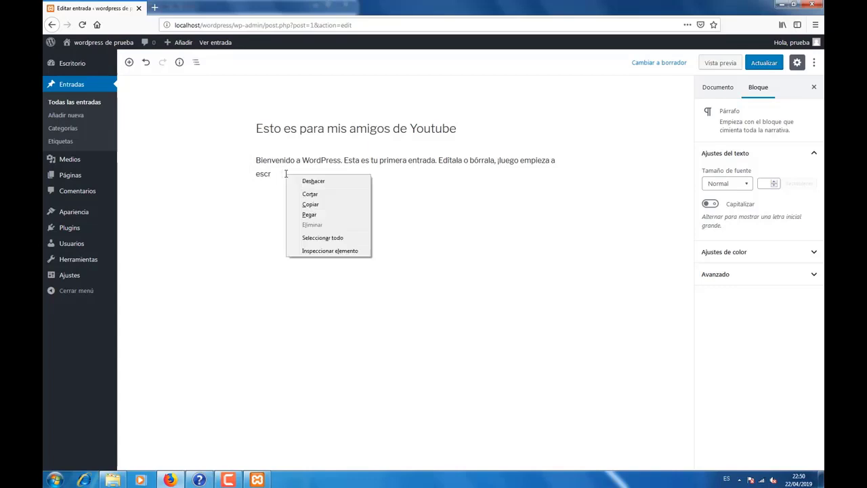
left_click(340, 238)
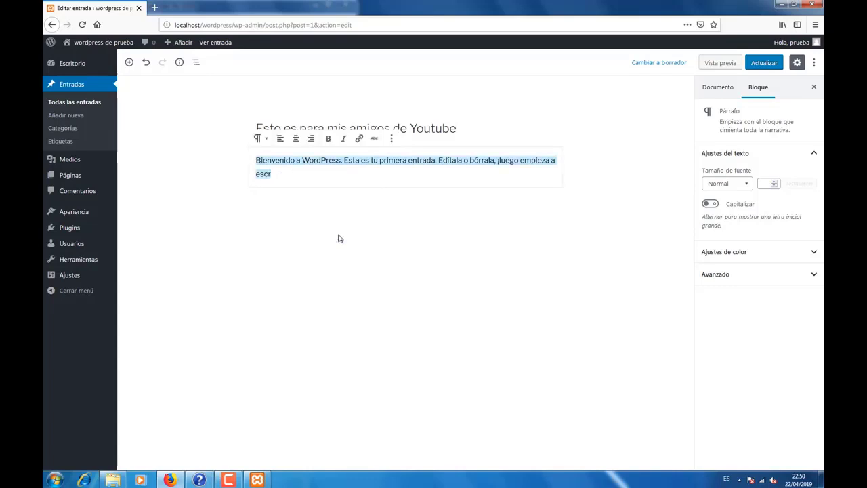
key("BackSpace")
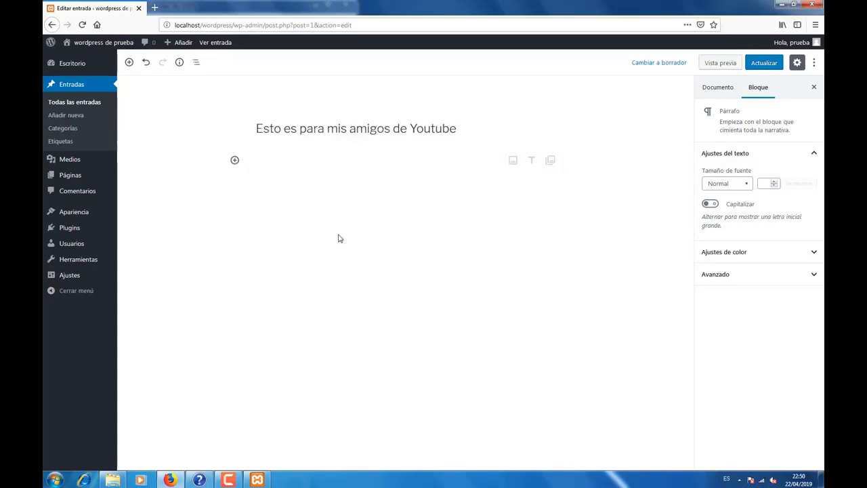
Step: Write the upcoming-tutorials paragraph, followed by 'Sigueme y mira todo lo que te voy a enseñar.'
type("Os voy a")
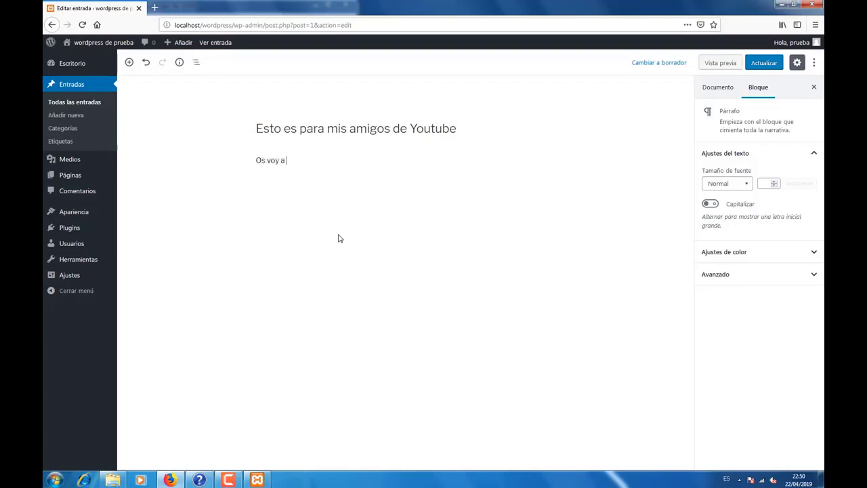
type(" ir enseñando como mod")
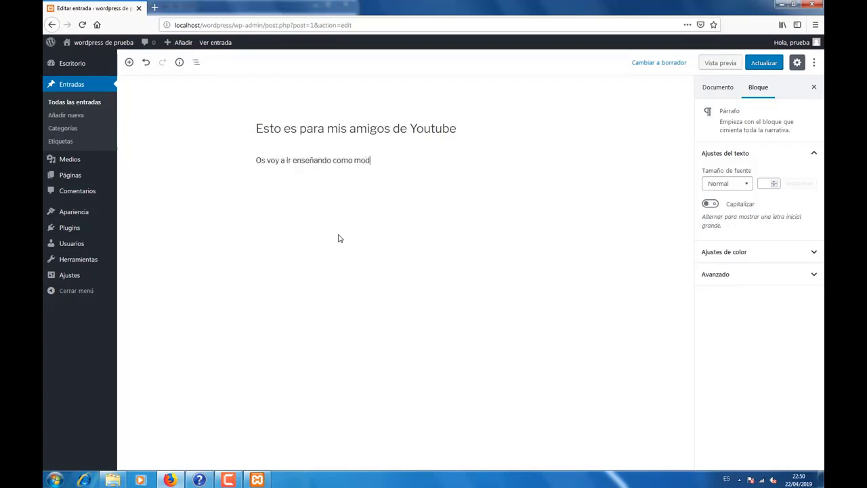
type("ificar vue")
key("BackSpace")
type("ro wordpress")
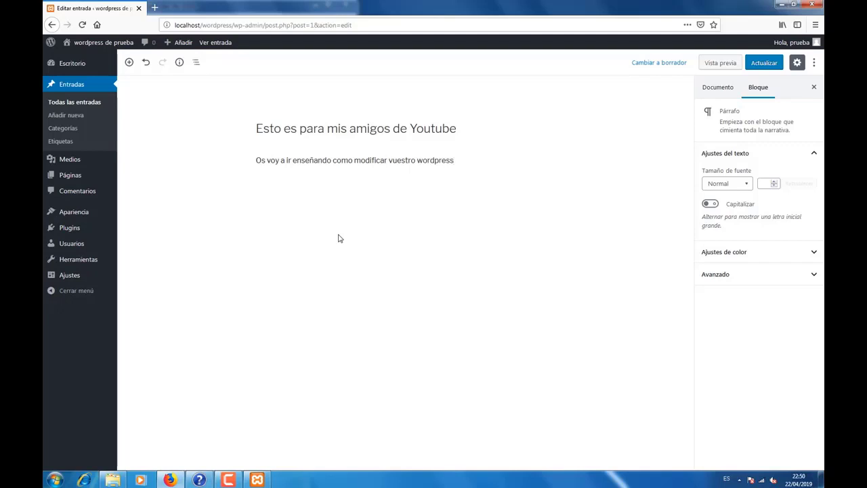
type(", para ello voy a crear más")
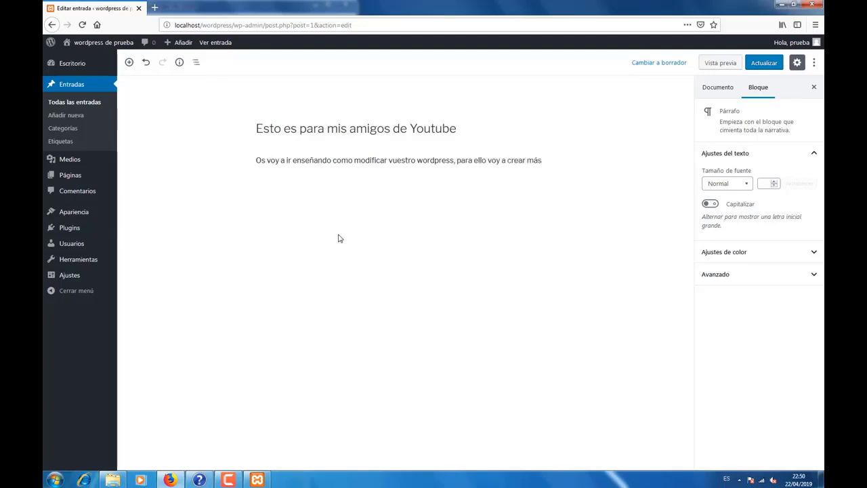
type(" tutoriales")
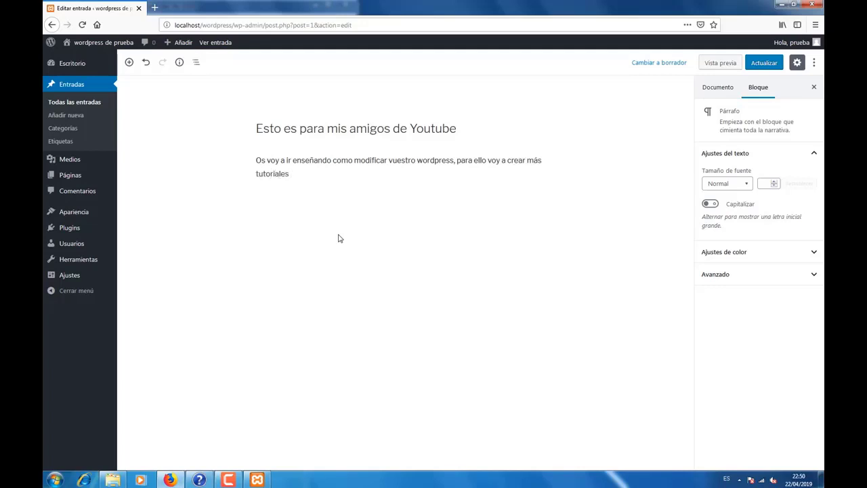
type(" para poder enseñaros técnica")
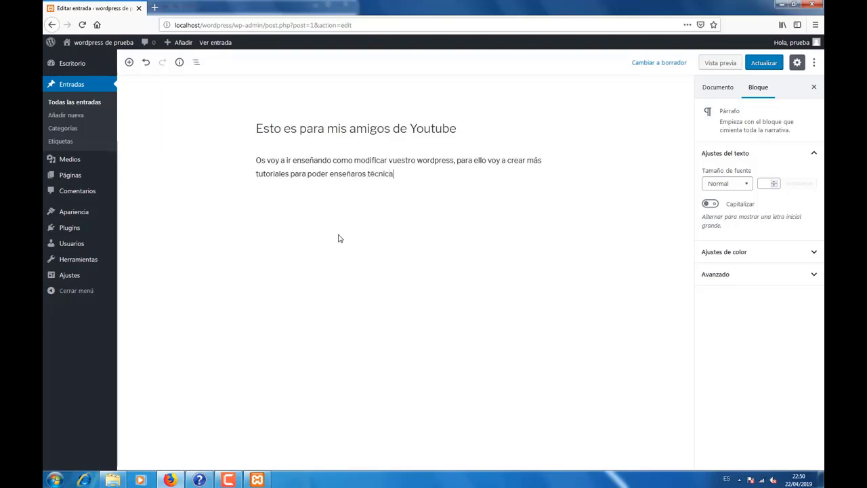
type("s muy complejas pero e")
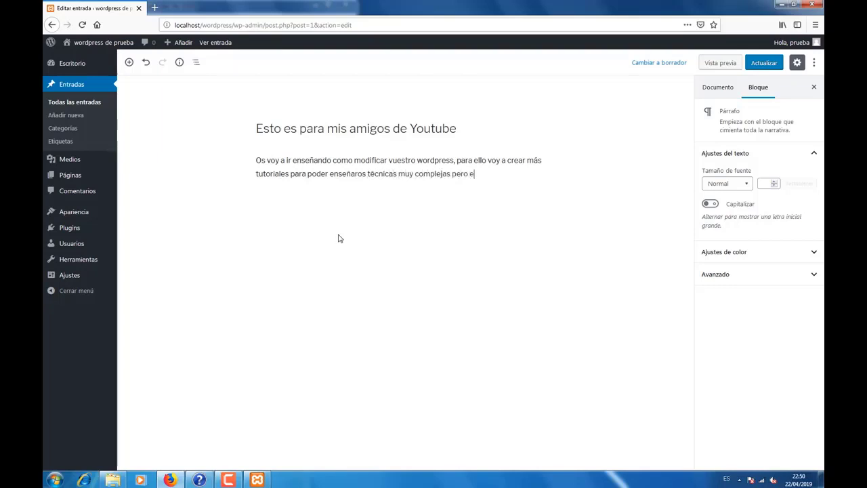
type("fectiv")
type("eme y")
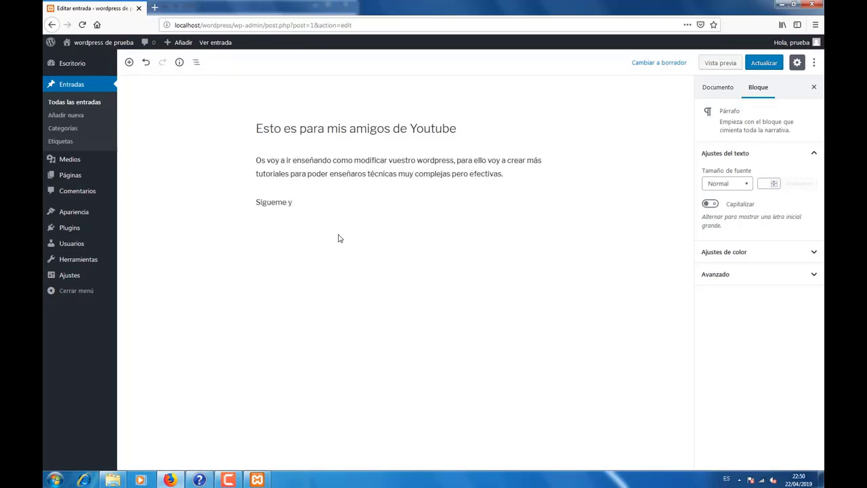
type(" mira todo lo que te ")
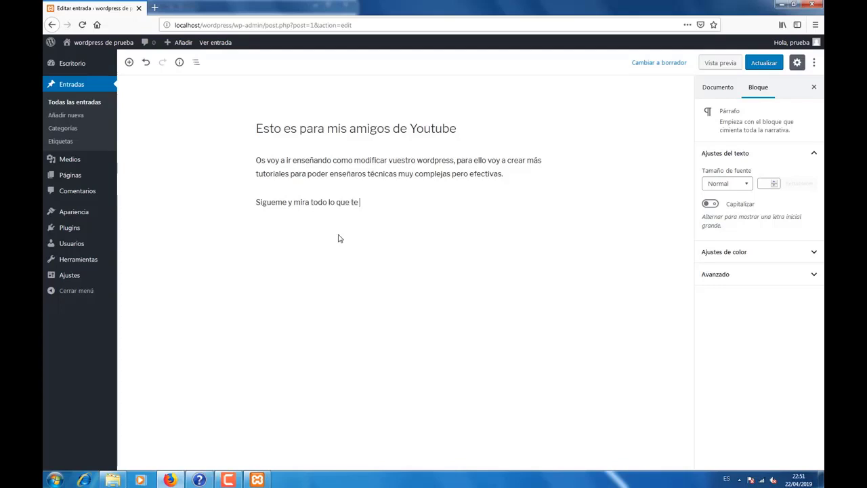
type("voy a enseñar.")
mouse_move(428, 200)
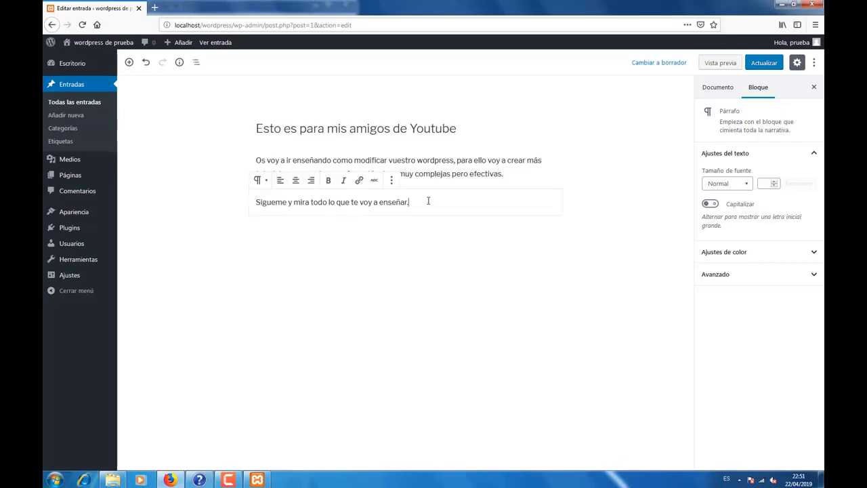
left_click(263, 243)
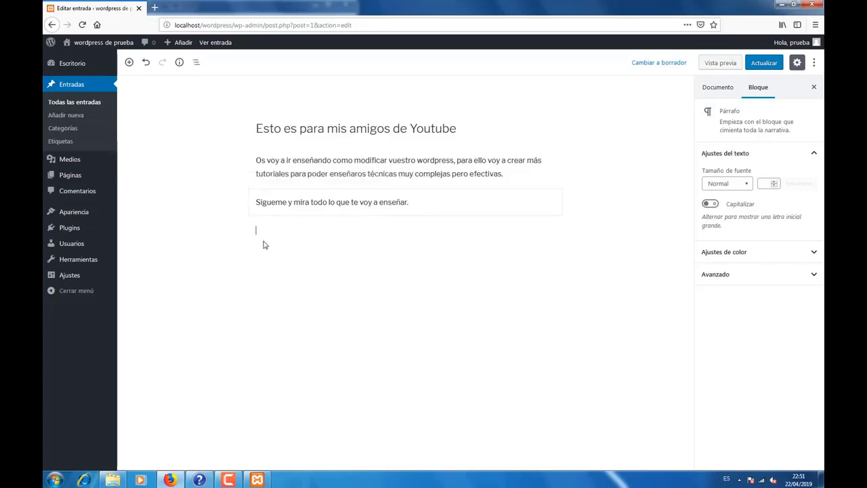
Step: Insert a Medios y texto block from Elementos de diseño and open its media picker
left_click(129, 62)
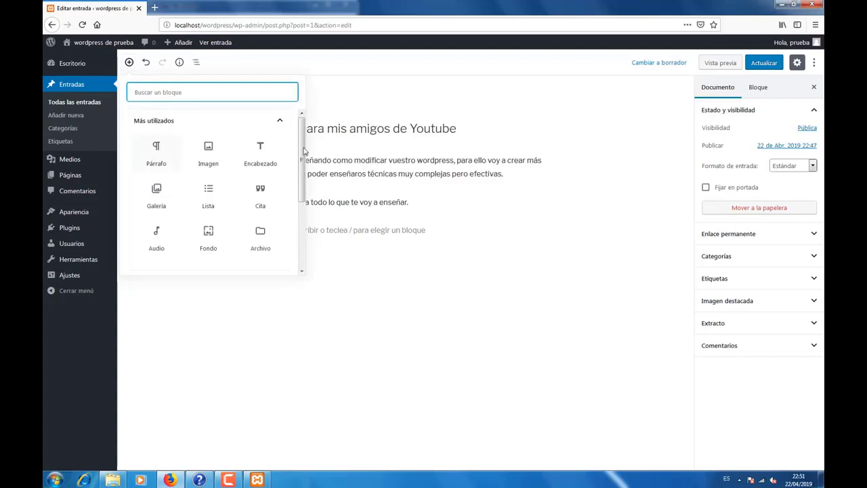
left_click_drag(302, 152, 302, 228)
left_click(235, 221)
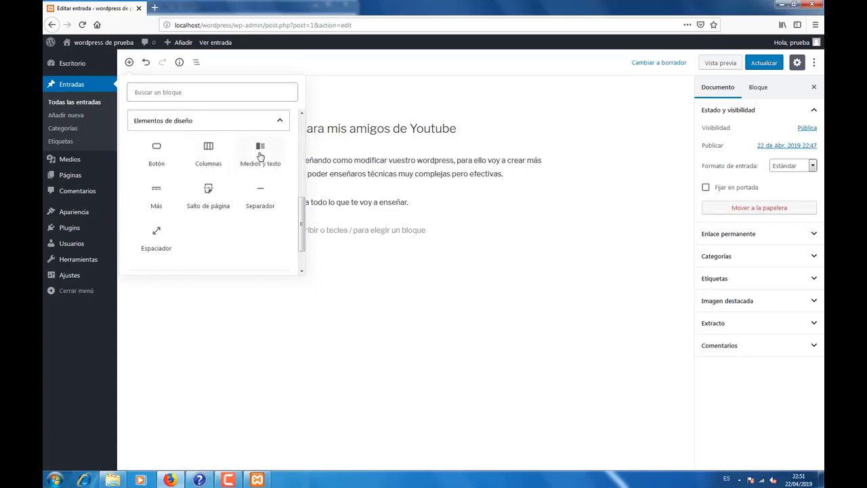
left_click(259, 155)
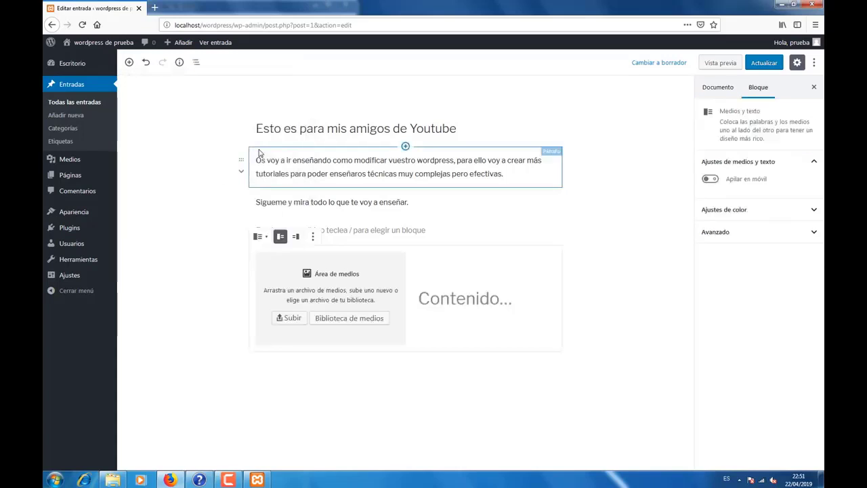
left_click(325, 318)
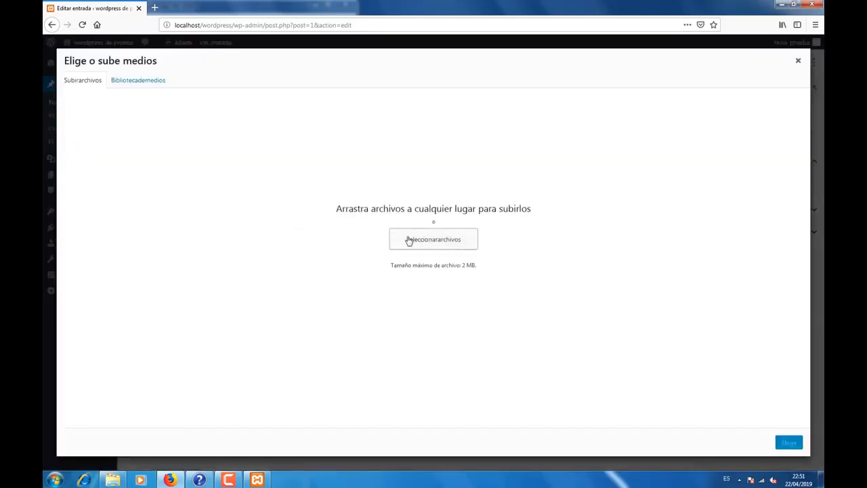
left_click(143, 80)
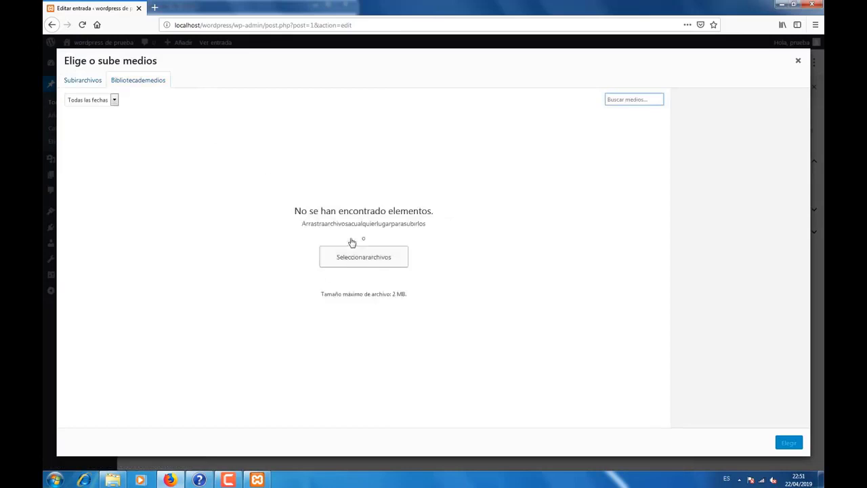
left_click(103, 80)
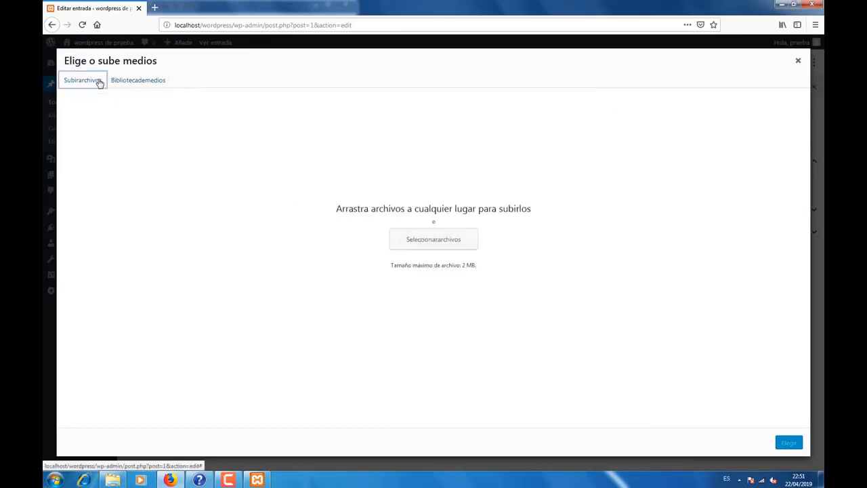
left_click(438, 244)
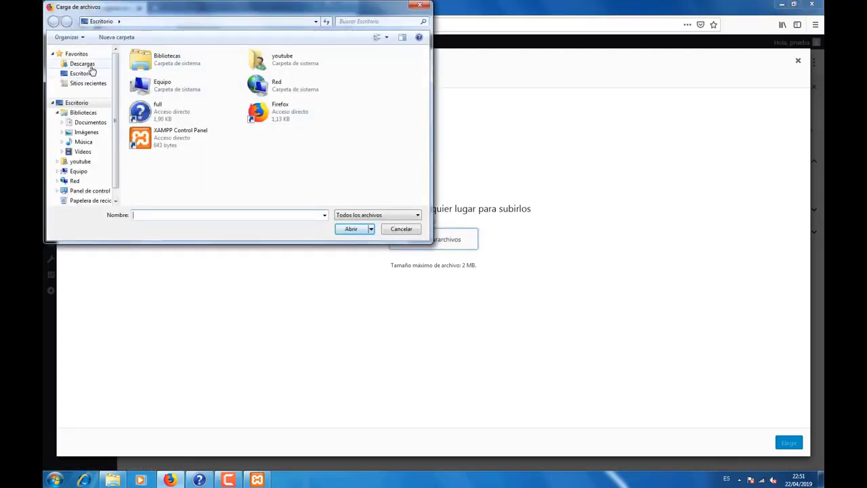
left_click(90, 63)
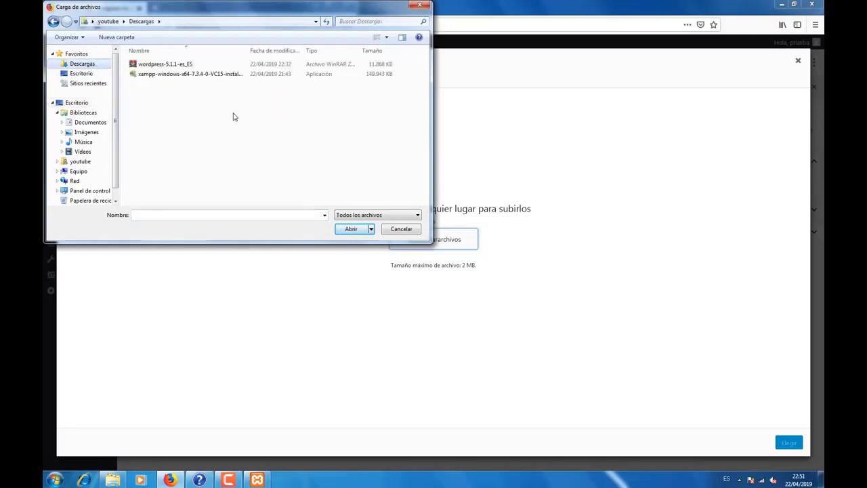
left_click(400, 228)
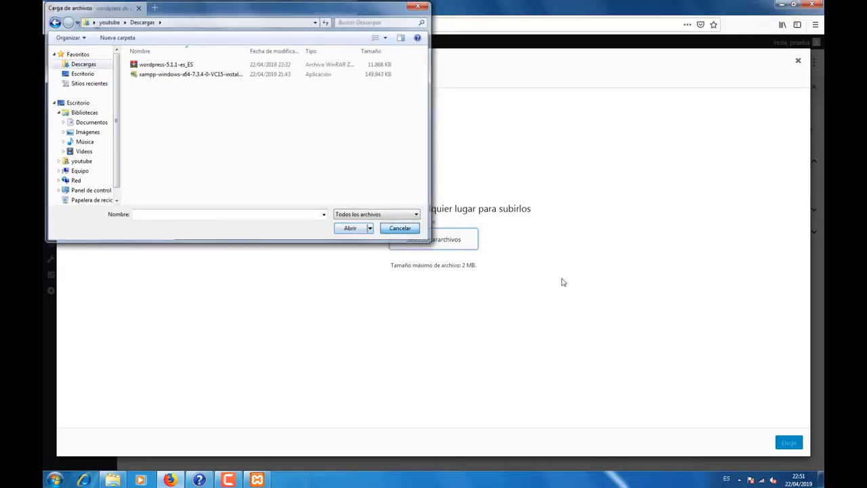
left_click(798, 60)
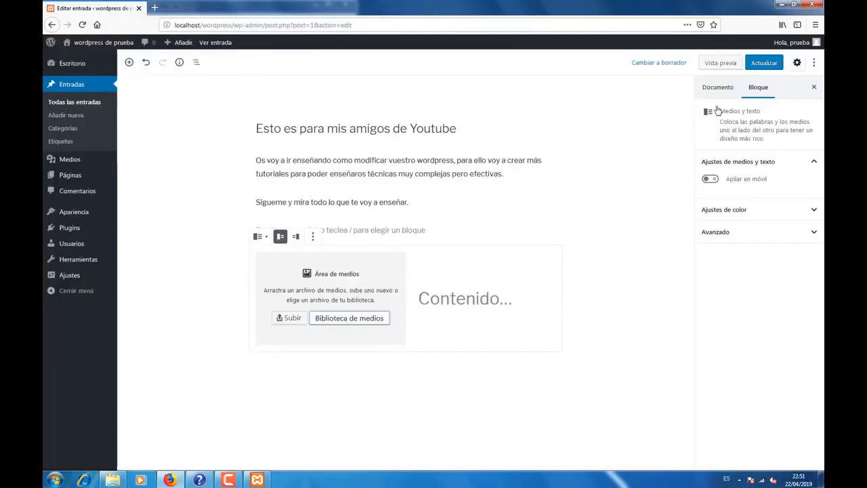
Step: Write 'No tengo imagen para mostrar, pero ya lo veremos en el proximo video' beside the media area
left_click(457, 300)
type("N")
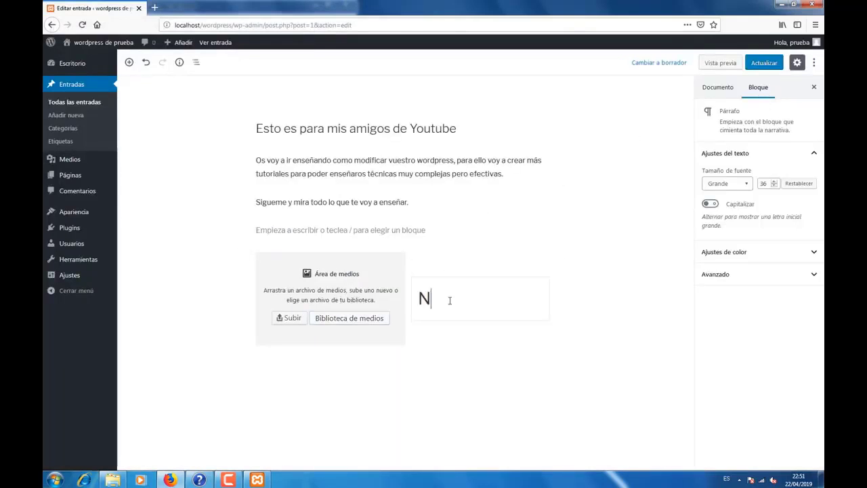
type("o tengo ima")
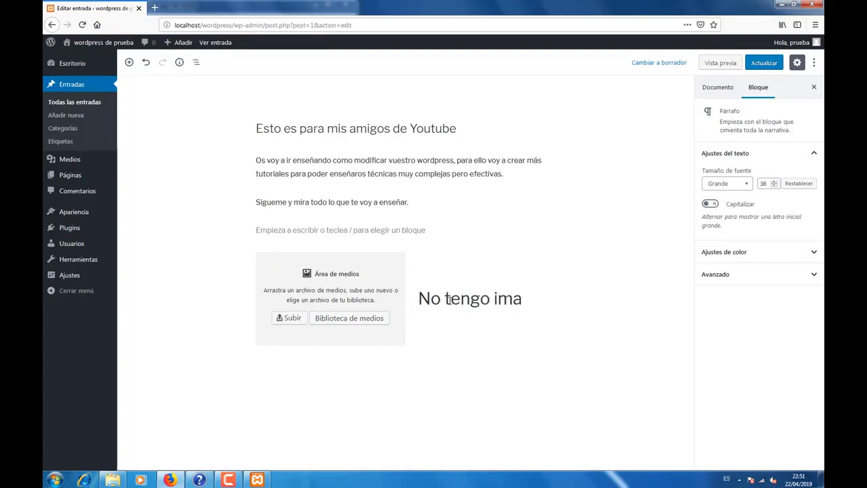
type("gen para ")
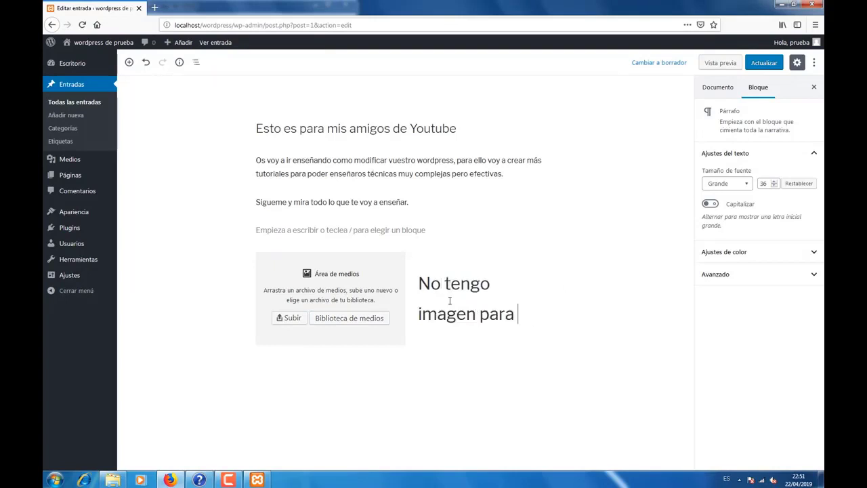
type("mostrar, pe")
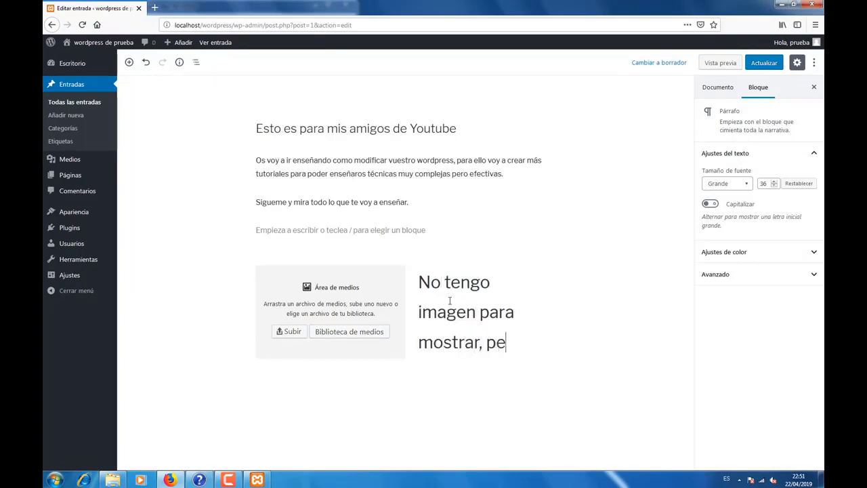
type("ro ya lo ve")
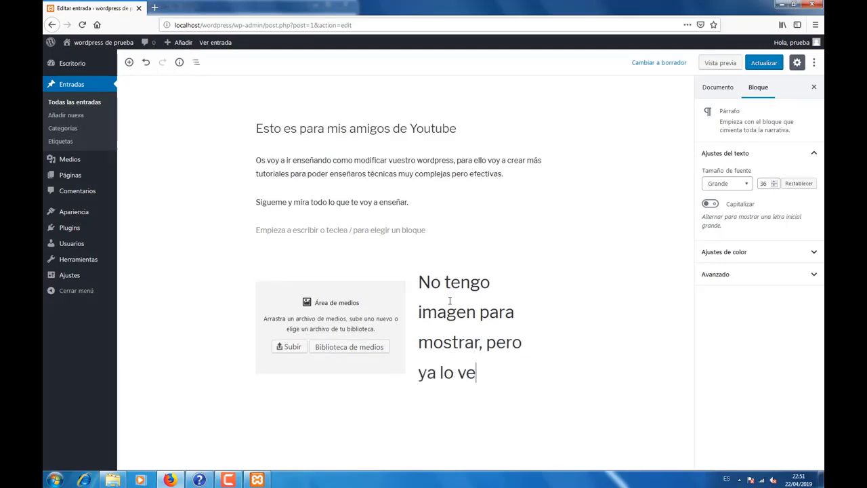
type("remos en el")
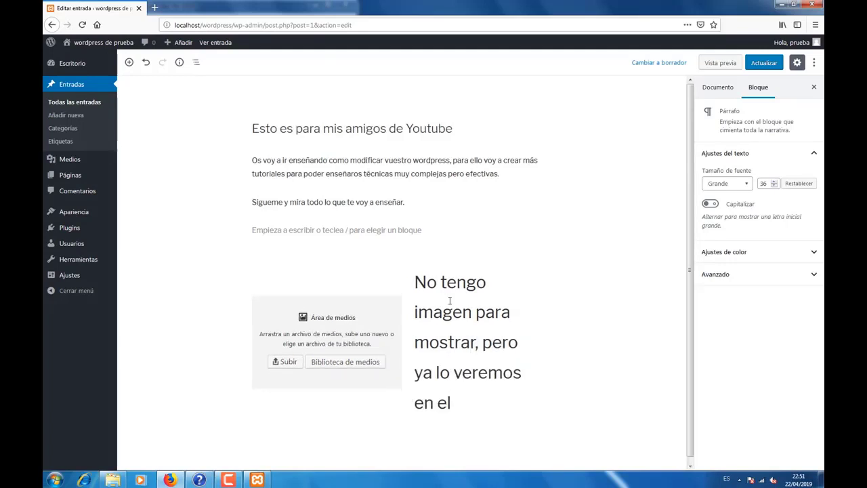
type(" proxim")
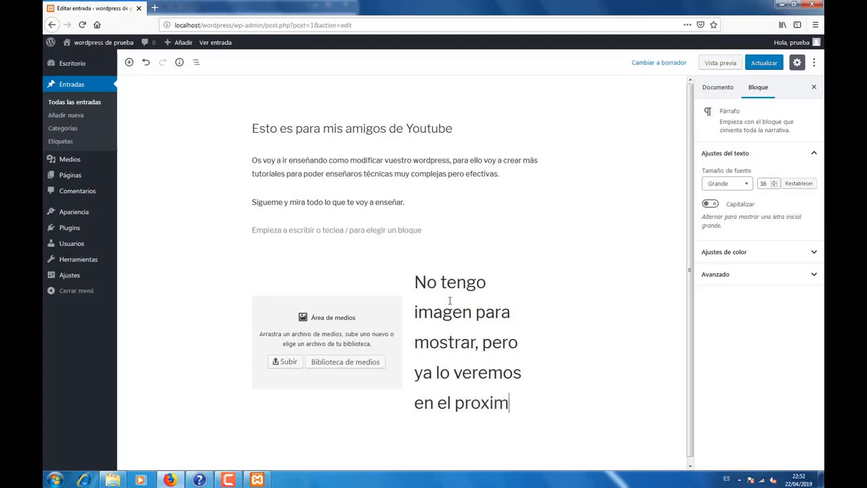
type("o video")
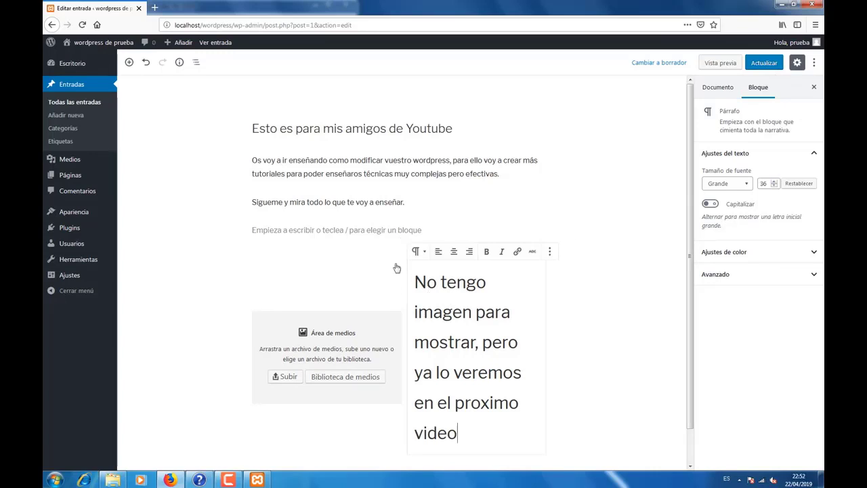
scroll(440, 305, "down", 1)
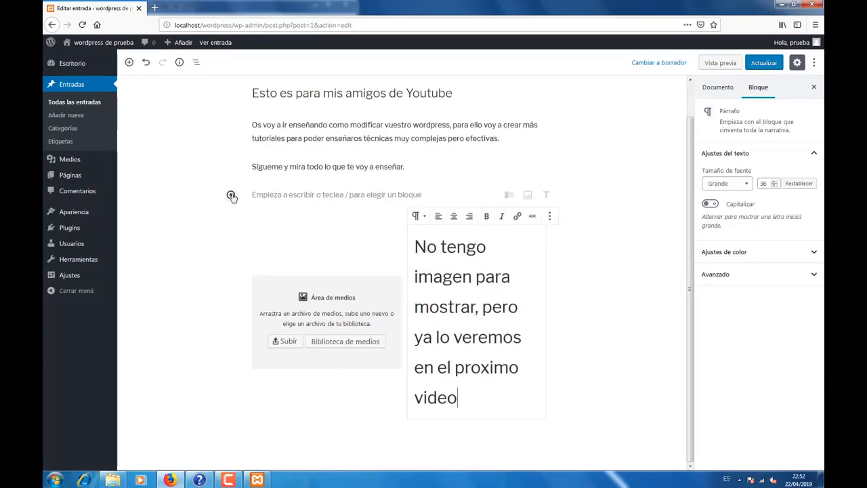
Step: Add an Encabezado block reading 'Esta es la parte más importante, el encabezado, aquí pondremos los H1, H2 etc.'
left_click(231, 195)
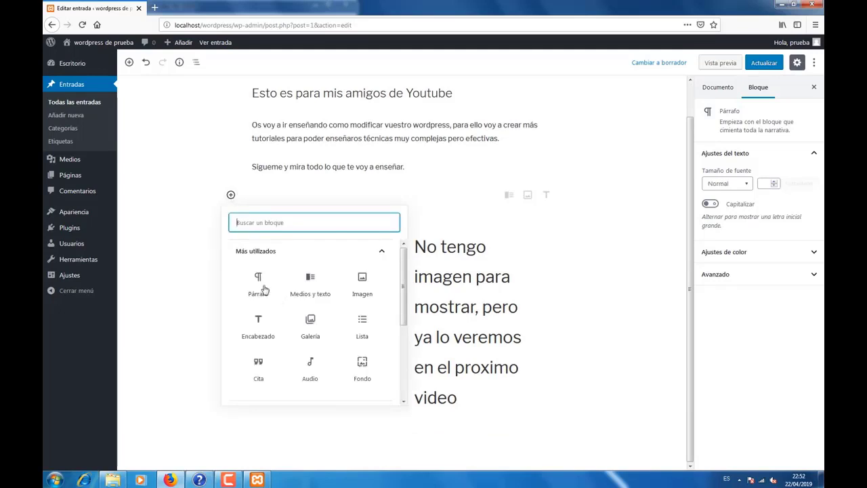
left_click(258, 324)
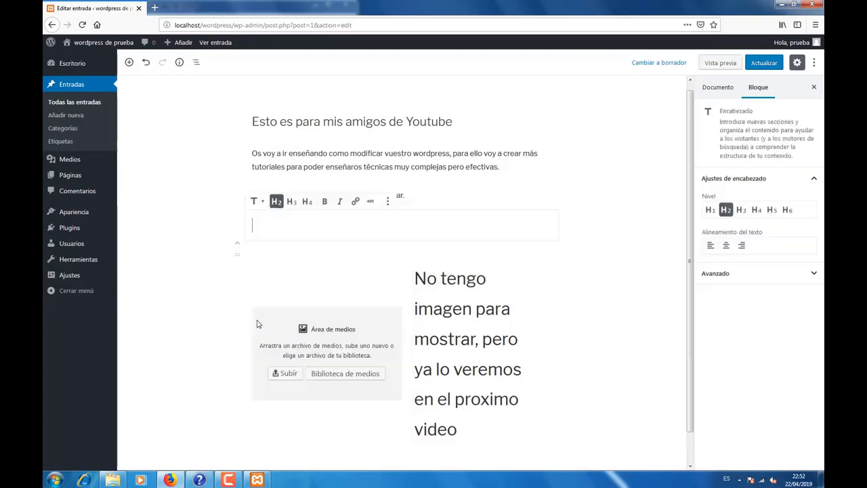
left_click(286, 228)
type("Esta es la p")
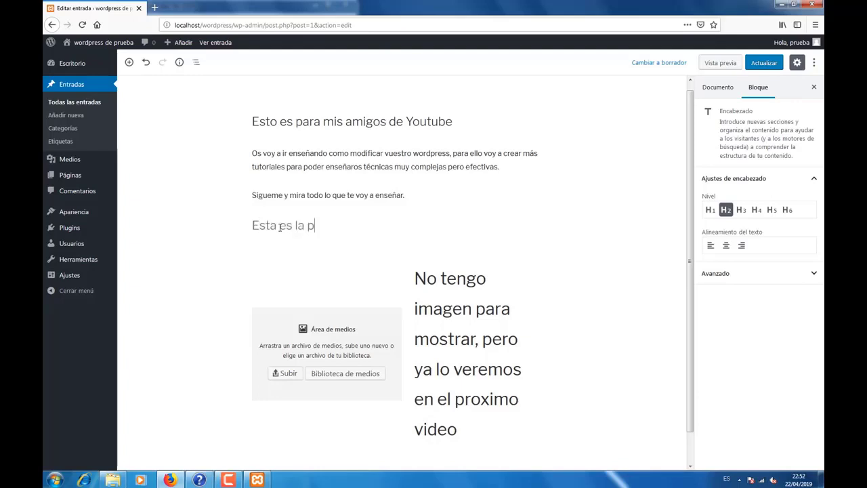
type("arte más impo")
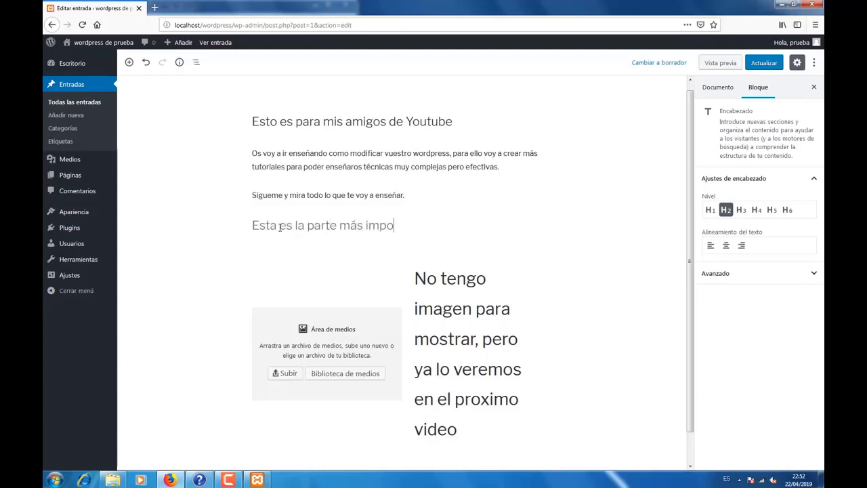
type("rtante, el e")
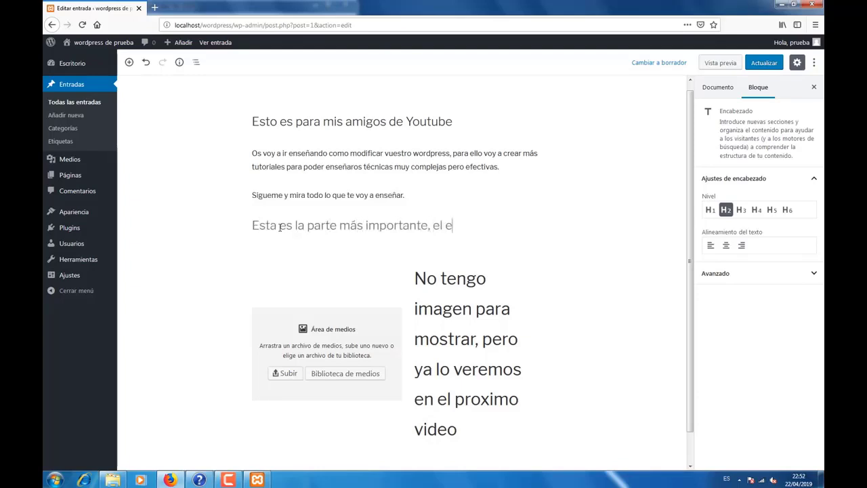
type("ncabezado")
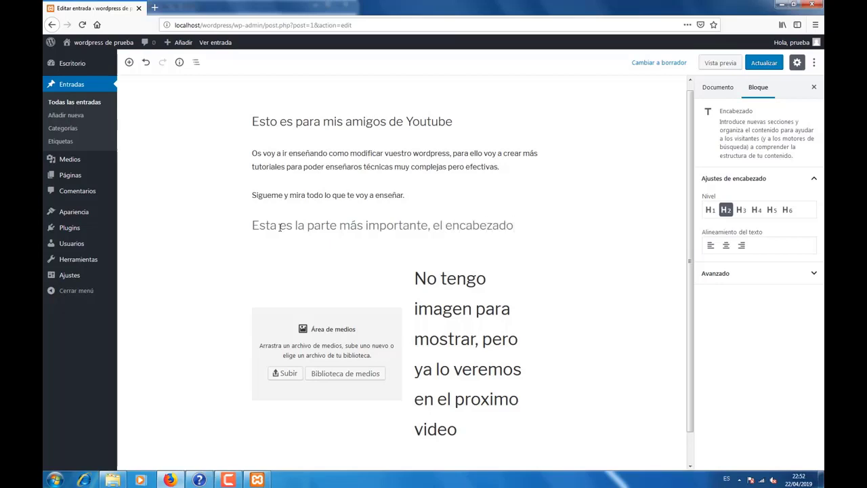
type(", aquí p")
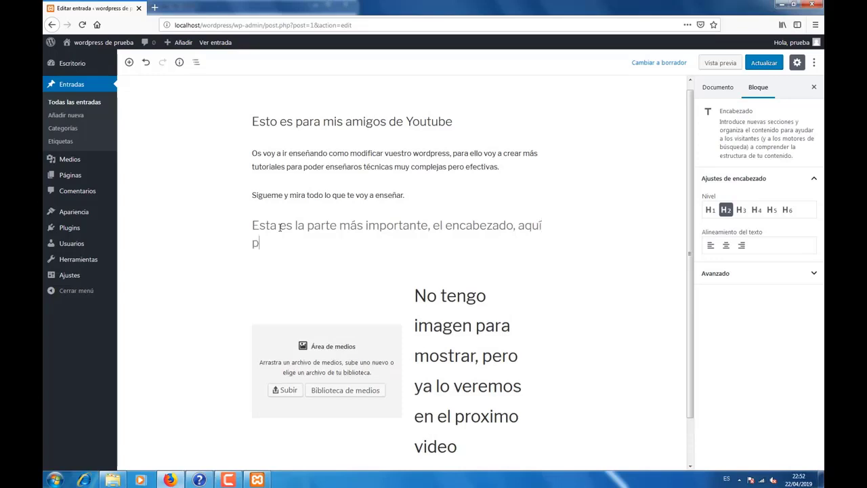
type("ondremos los H1, H2")
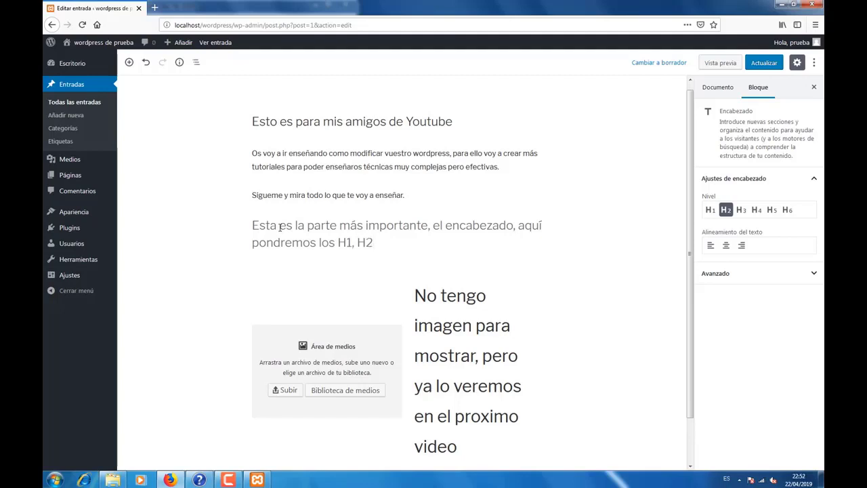
type(" etc.")
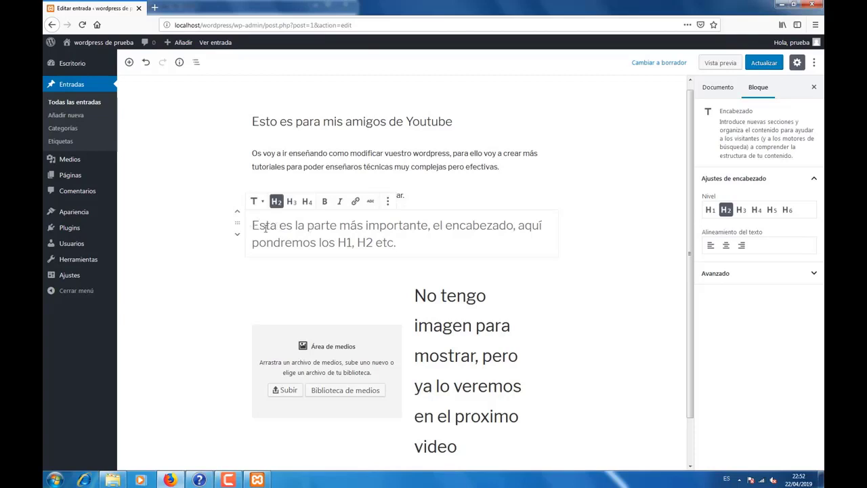
Step: Bold 'Esta es la parte más importante', center the heading, then update and view the post
left_click_drag(265, 227, 428, 227)
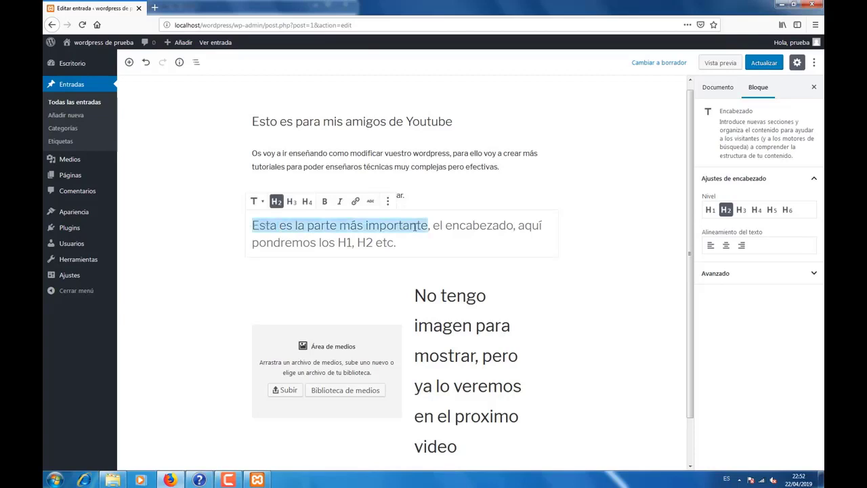
left_click(325, 202)
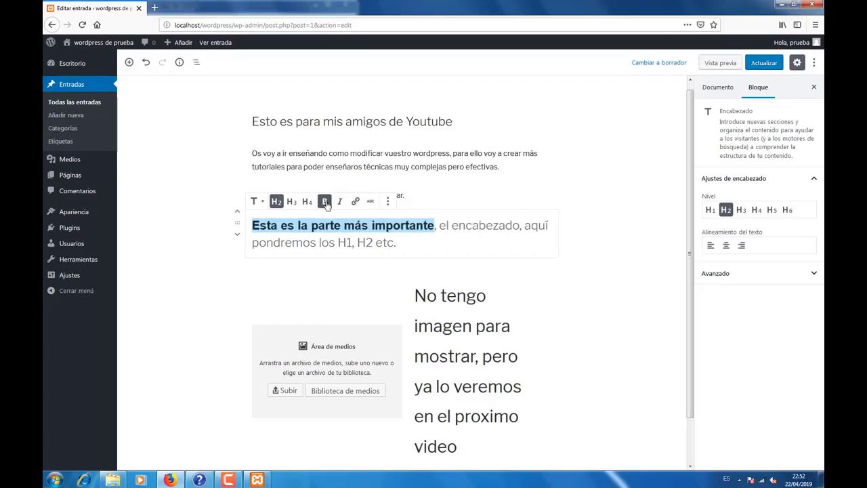
left_click(727, 247)
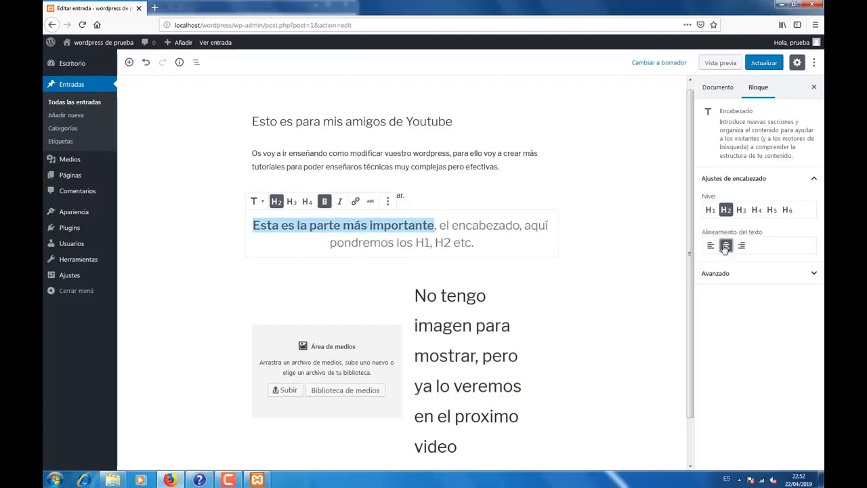
left_click(764, 63)
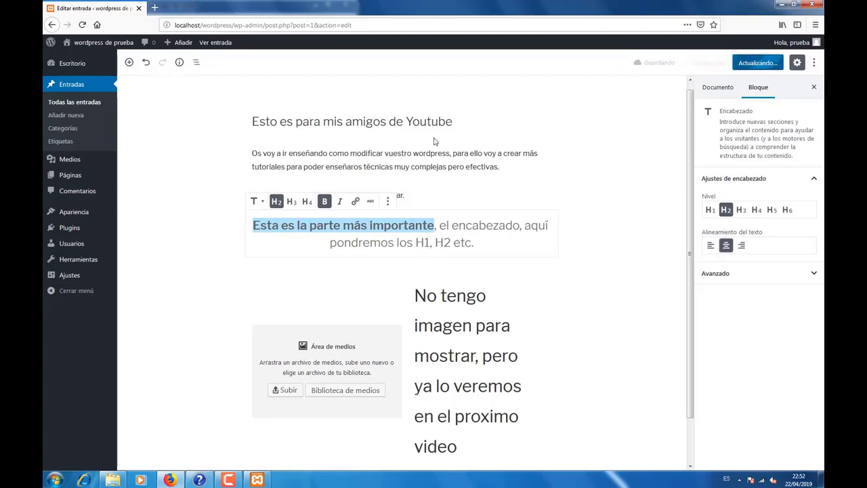
left_click(197, 90)
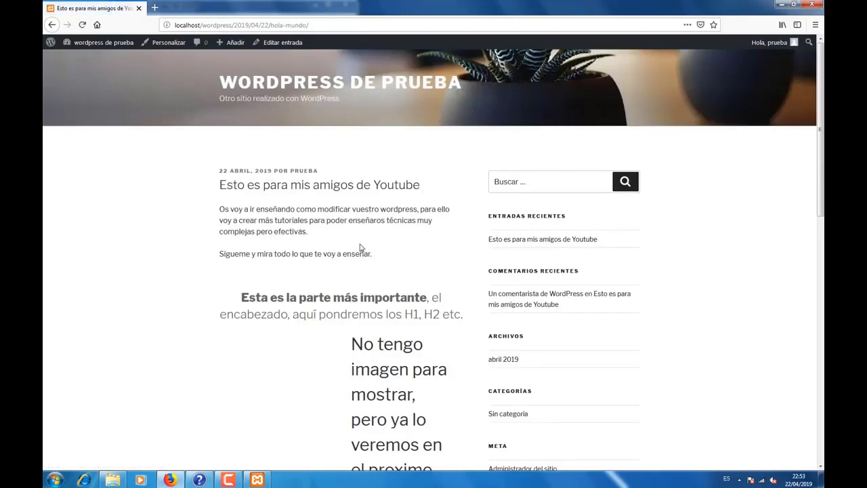
scroll(360, 247, "down", 3)
scroll(361, 248, "up", 2)
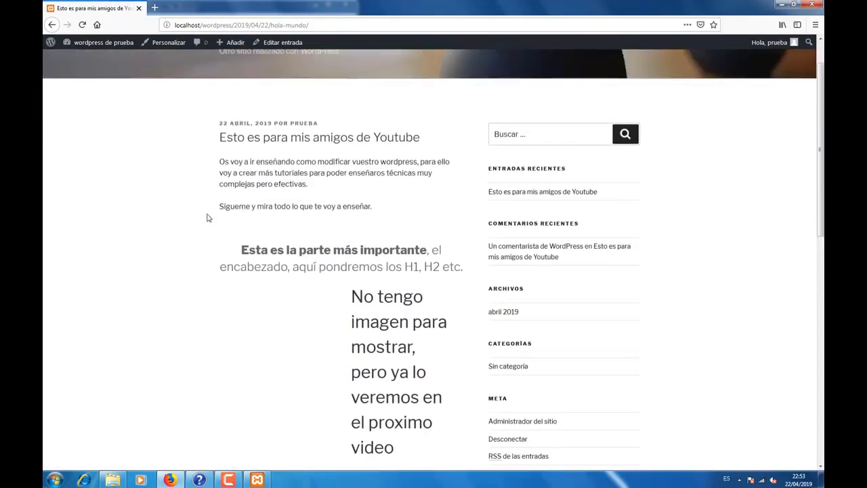
scroll(280, 266, "down", 1)
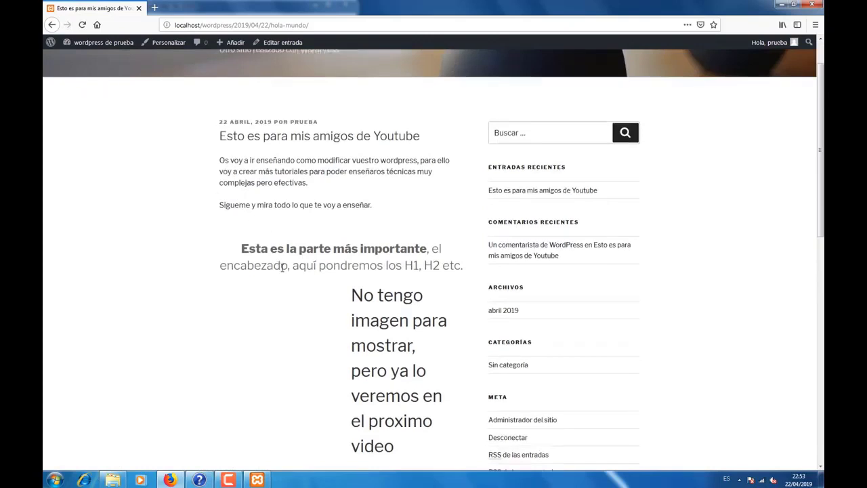
scroll(294, 274, "down", 5)
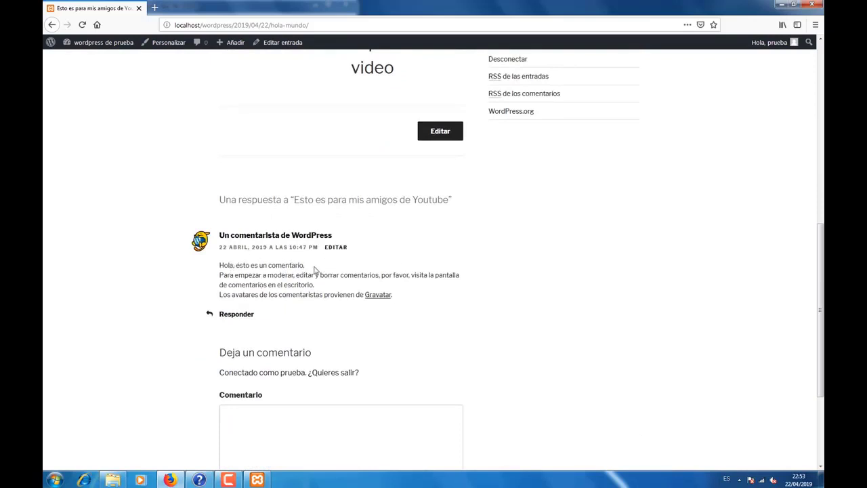
scroll(313, 269, "up", 7)
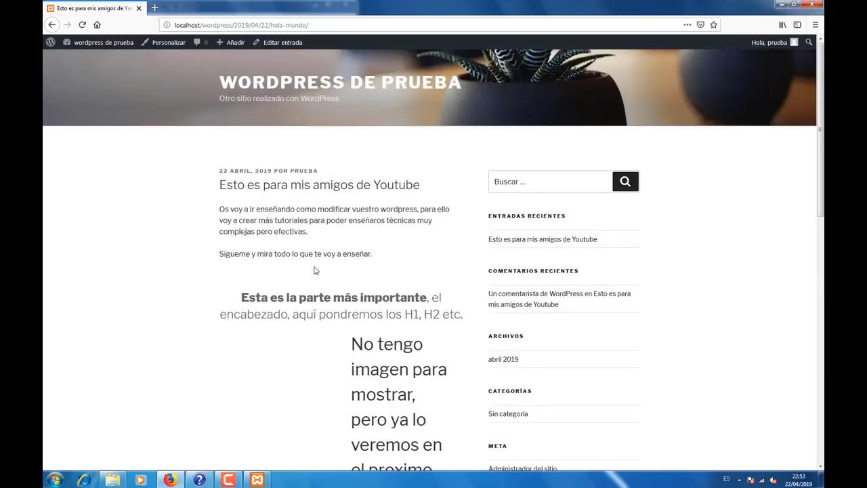